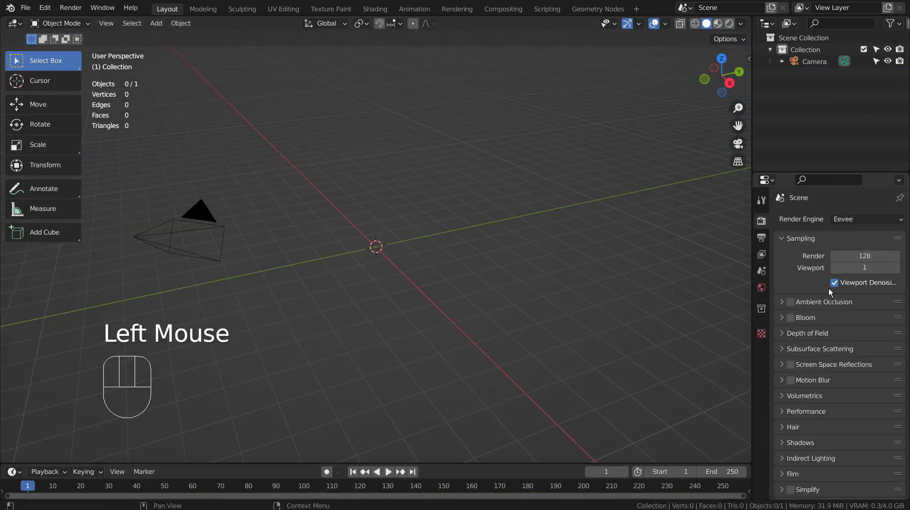
Add an Archemedian curve spiral at the world origin and expand its creation settings.
key("shift+a")
mouse_move(285, 163)
mouse_move(406, 407)
left_click(543, 409)
left_click(122, 454)
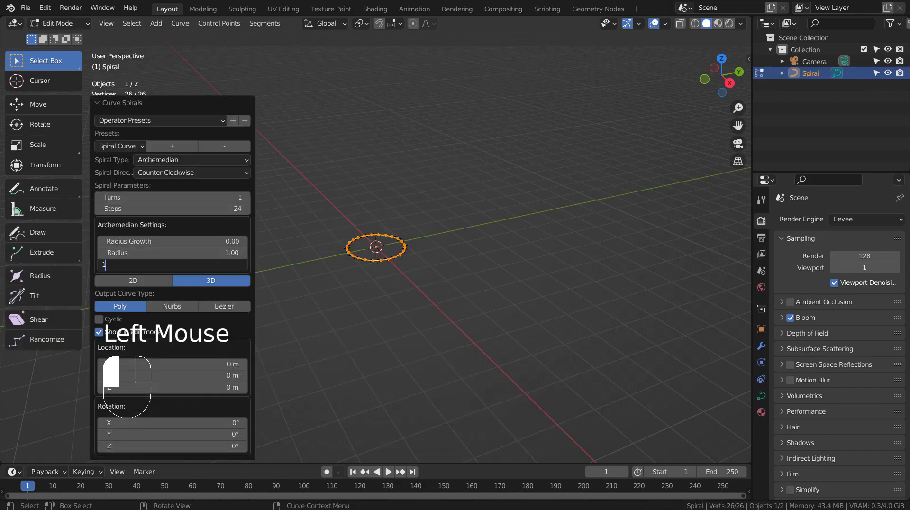
Set the spiral's height to 2.00 and its turns to 3.
left_click(244, 265)
left_click(244, 197)
scroll(427, 237, "down", 3)
left_click(244, 197)
middle_click_drag(474, 285, 474, 355, "shift")
scroll(474, 356, "up", 3)
middle_click_drag(408, 266, 427, 293)
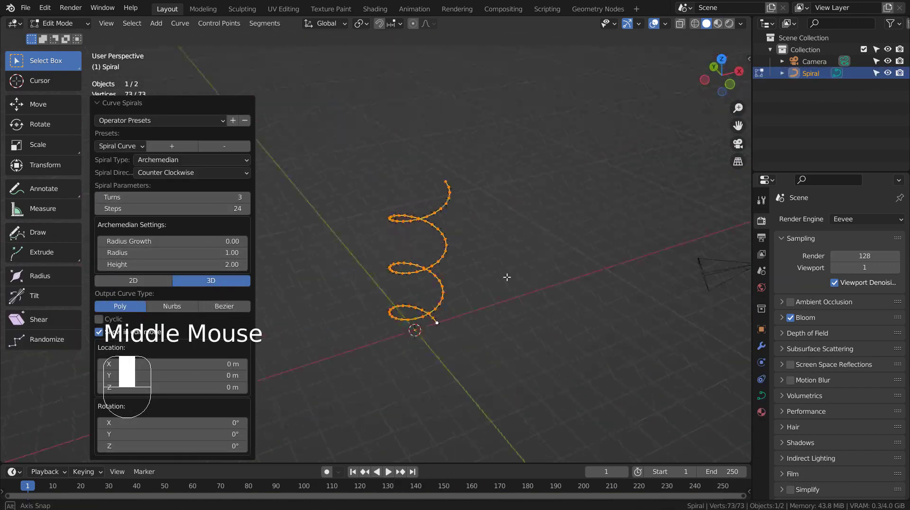
Give the spiral curve a thin round bevel with filled caps so it becomes a tube.
left_click(761, 395)
scroll(834, 308, "down", 6)
left_click_drag(849, 340, 872, 340, "shift")
scroll(427, 284, "up", 4)
middle_click_drag(427, 284, 450, 275)
middle_click_drag(450, 275, 427, 308, "shift")
middle_click_drag(427, 308, 446, 303)
left_click_drag(857, 340, 835, 340)
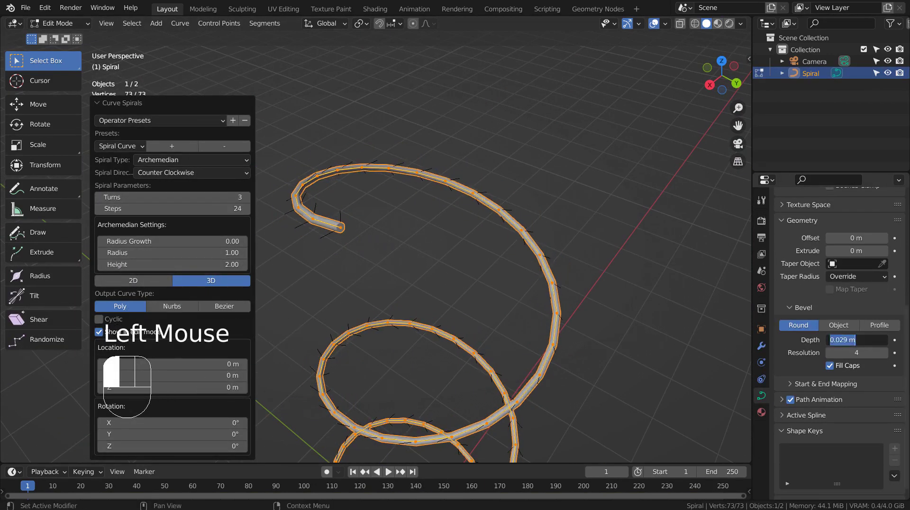
Return to Object Mode and add a level 3 subdivision to the spiral tube.
key("Tab")
key("ctrl+3")
middle_click_drag(408, 285, 522, 204)
left_click(521, 204)
Add a second three-turn Archemedian spiral with a slightly larger radius and a 0.02 m bevel with filled caps.
key("shift+a")
mouse_move(504, 204)
mouse_move(622, 447)
left_click(725, 447)
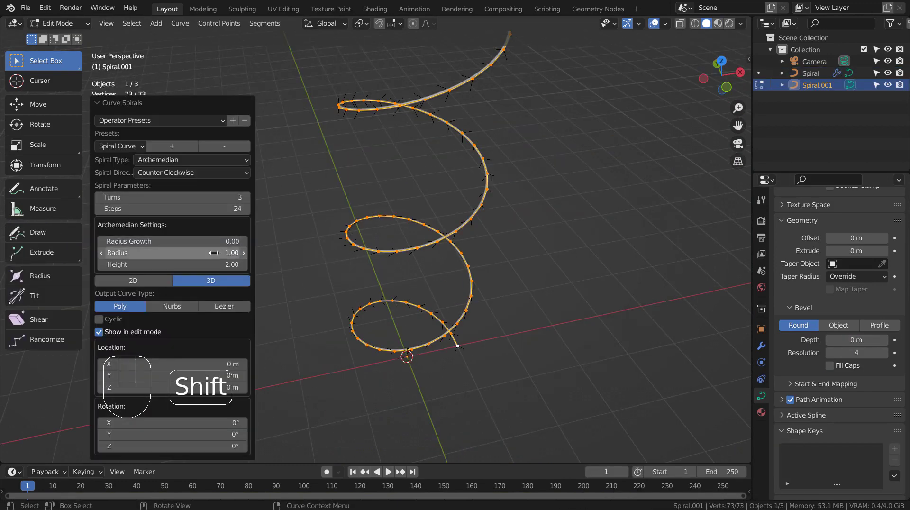
left_click_drag(172, 254, 199, 253, "shift")
left_click(545, 294)
middle_click_drag(545, 294, 546, 288)
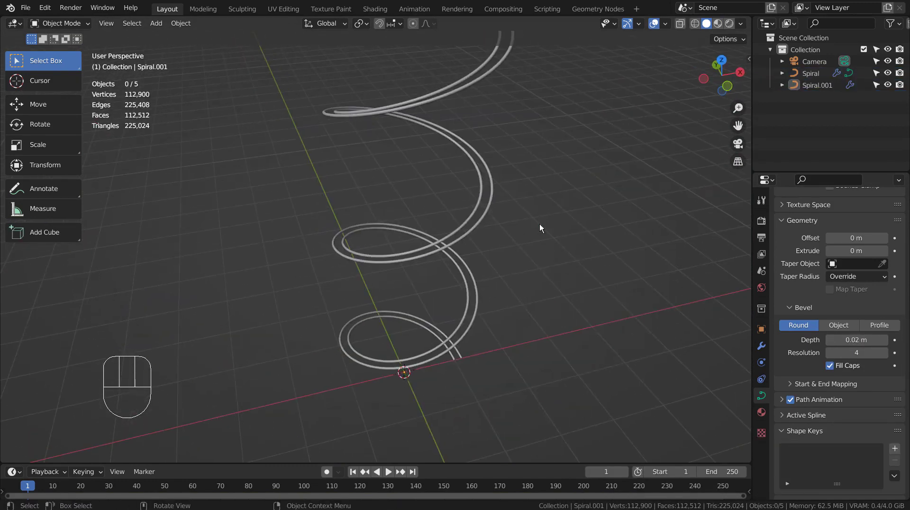
Add a third spiral with a larger radius than the second and shift it along the Z axis.
key("shift+a")
left_click(378, 244)
left_click_drag(172, 254, 199, 254, "shift")
key("g")
key("z")
Give the third spiral a 0.02 m bevel depth with filled caps and a level 3 subdivision.
left_click(858, 340)
key("ctrl+3")
key("Tab")
key("ctrl+3")
left_click(616, 285)
middle_click_drag(616, 284, 474, 237)
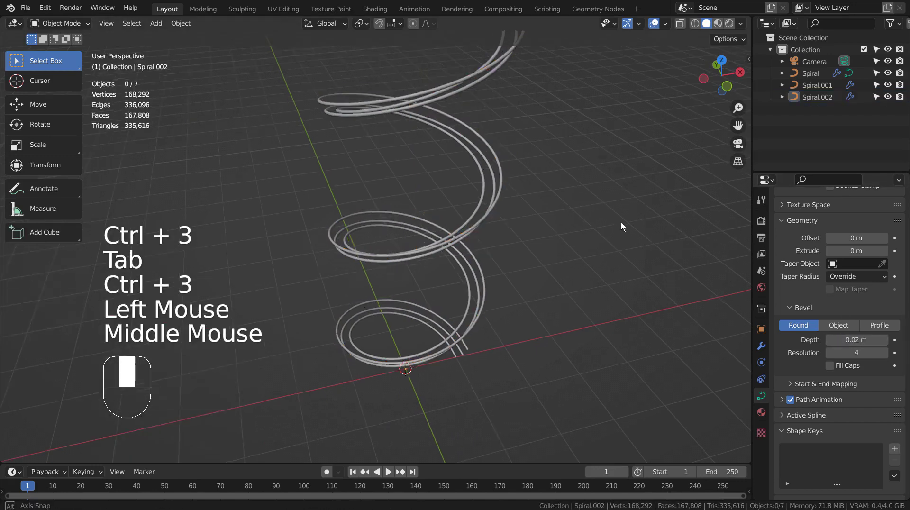
Give the inner spiral a white material with Metallic set to 1.000.
left_click(474, 284)
middle_click_drag(474, 284, 521, 237)
left_click(762, 412)
scroll(863, 394, "down", 2)
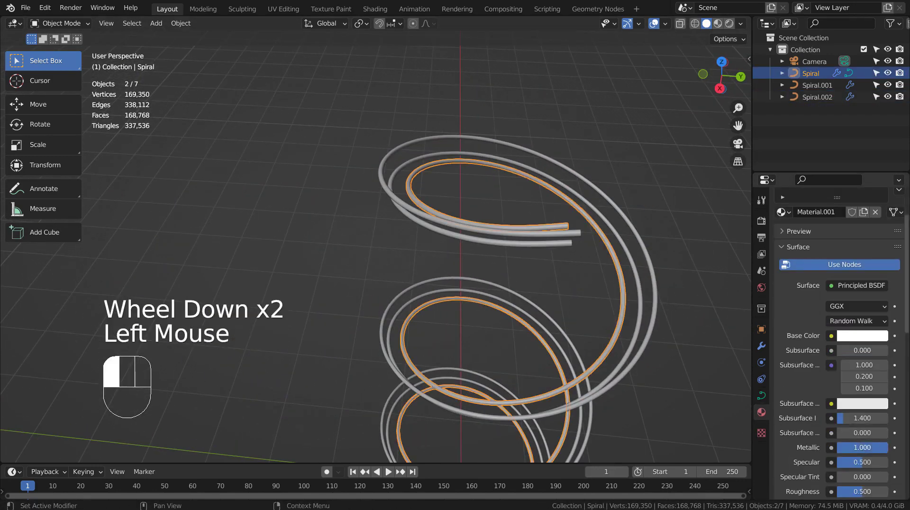
Switch the viewport to material preview and assign the white metallic material to the second spiral.
left_click(717, 23)
left_click(817, 85)
left_click(782, 269)
Give the outer spiral a new blue-violet Emission material with a strength of 15.
left_click(510, 149)
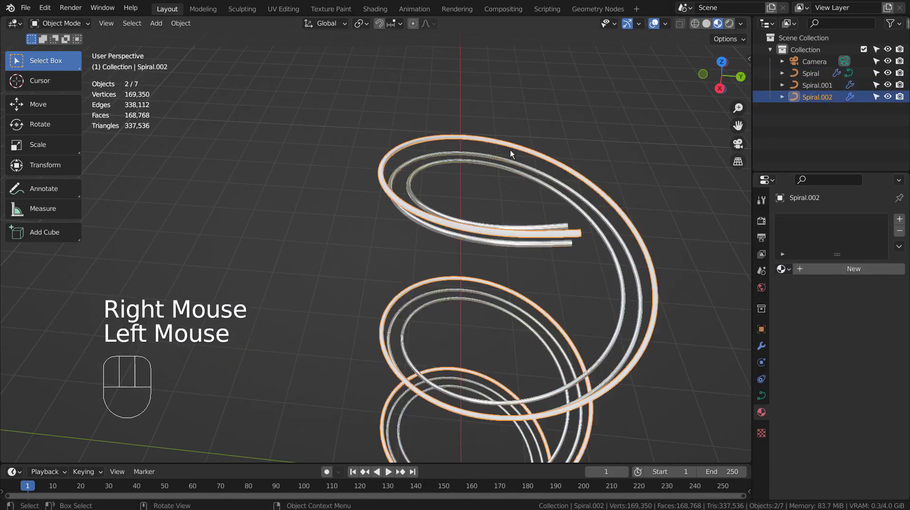
left_click(867, 302)
left_click(862, 364)
left_click(847, 225)
left_click(681, 206)
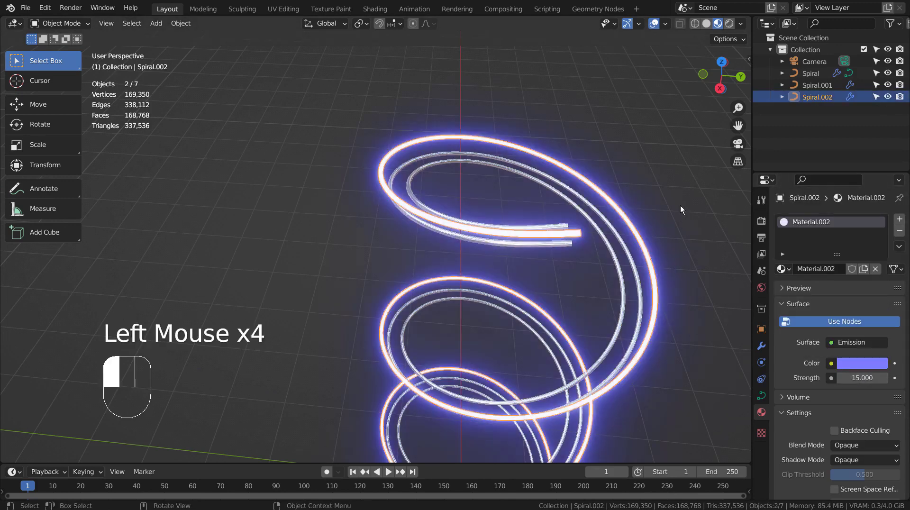
Convert the inner spiral to a mesh and make it a passive rigid body.
scroll(680, 206, "up", 3)
middle_click_drag(681, 206, 607, 277)
scroll(607, 277, "down", 2)
left_click(327, 303)
left_click(761, 362)
right_click(418, 273)
mouse_move(429, 272)
left_click(512, 286)
left_click(844, 296)
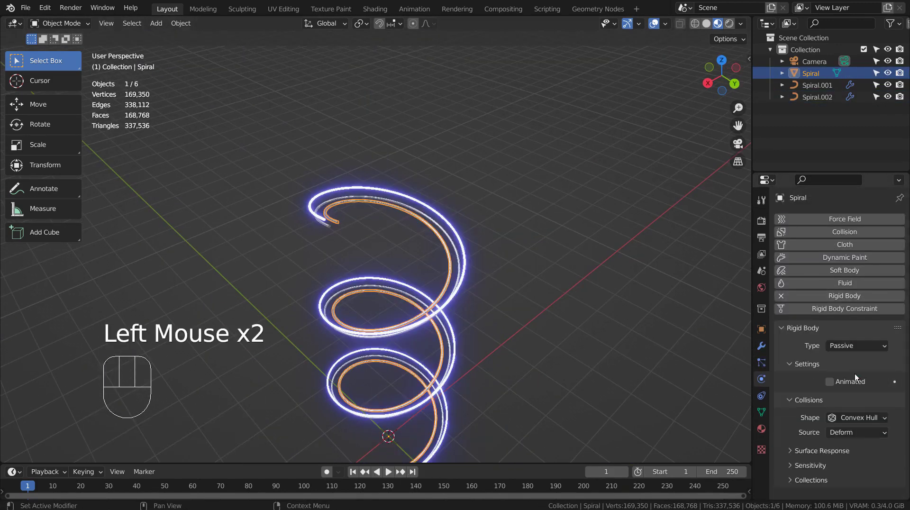
Convert the second spiral, Spiral.001, to a mesh and add rigid body physics to it.
left_click(817, 85)
right_click(587, 240)
left_click(684, 252)
left_click(845, 296)
Convert the outer glowing spiral, Spiral.002, to a mesh and add rigid body physics to it.
left_click(817, 96)
right_click(447, 240)
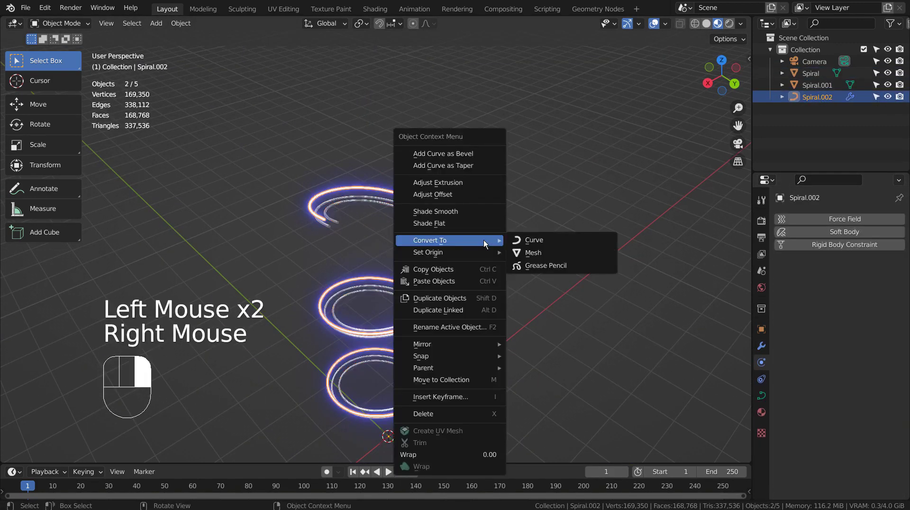
left_click(536, 253)
left_click(845, 296)
Add a UV sphere with level 3 subdivision and scale it down to 0.131.
key("shift+a")
left_click(552, 222)
key("ctrl+3")
key("s")
left_click(428, 408)
Move the sphere onto the upper turn of the spiral track using the top and front views.
key("KP_7")
key("g")
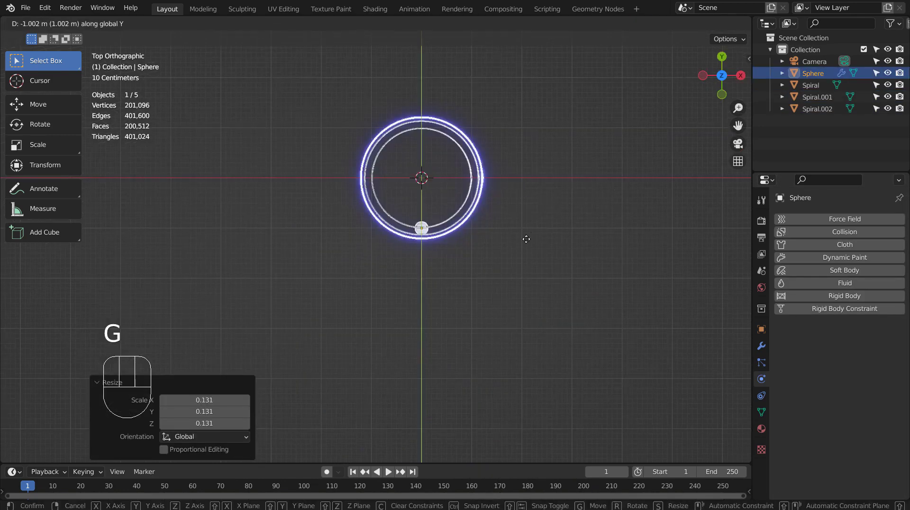
key("KP_1")
left_click(500, 244)
Add an active rigid body to the sphere and change its collision shape.
middle_click_drag(500, 244, 670, 337)
left_click(844, 295)
left_click(853, 441)
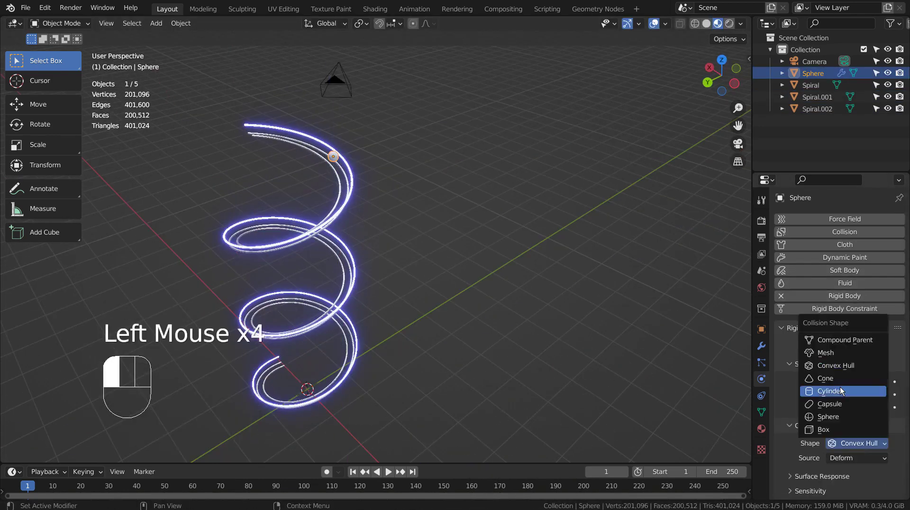
left_click(840, 387)
Assign the existing Material.001 to the sphere and play the animation.
middle_click_drag(522, 284, 617, 308)
left_click(762, 429)
left_click(834, 269)
left_click(425, 456)
key("space")
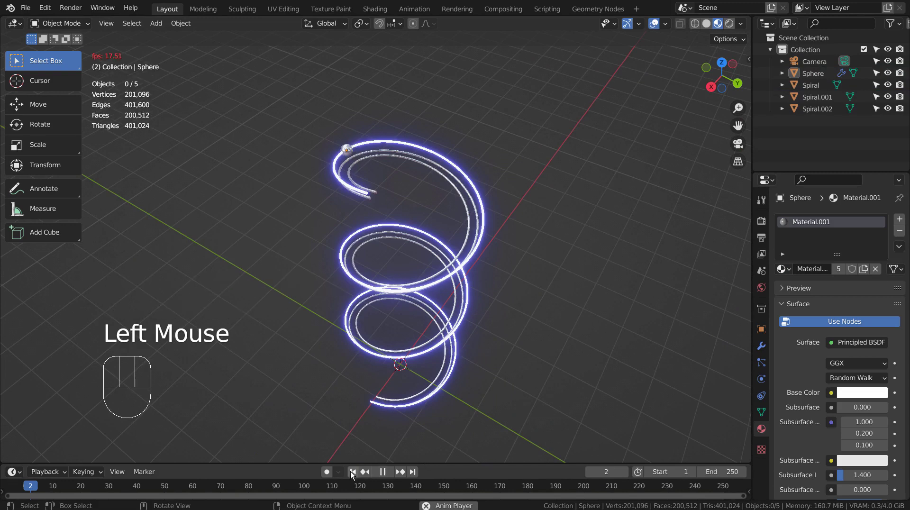
Move the sphere along the Z axis on the spiral's upper turn.
double_click(334, 158)
key("g")
key("z")
left_click(396, 148)
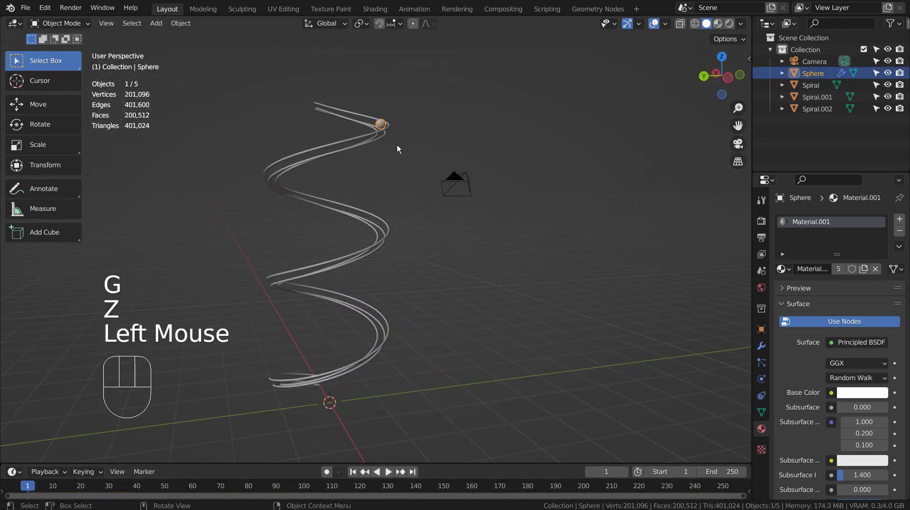
Move the sphere toward the start of the rails at the upper end of the spiral.
key("g")
left_click(507, 223)
left_click(536, 393)
middle_click_drag(536, 393, 513, 262)
scroll(537, 200, "down", 2)
Fine-tune the sphere's position on the upper rail ends from the top and front views.
key("g")
key("KP_7")
key("KP_1")
scroll(511, 317, "down", 2)
key("g")
key("g")
key("g")
middle_click_drag(538, 321, 417, 199)
key("ctrl+s")
left_click(519, 277)
left_click(493, 289)
scroll(417, 199, "up", 3)
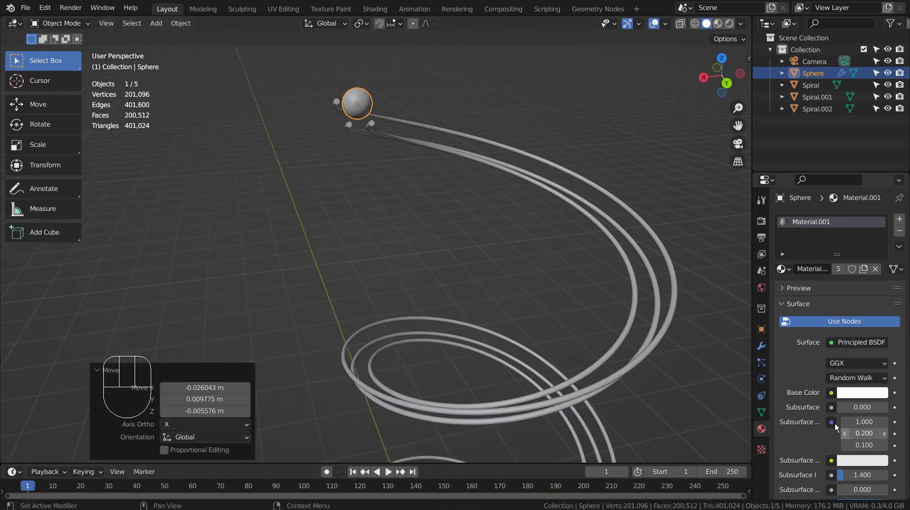
Set the sphere's rigid body to Mesh collision with Deforming on and Animated off, and play the simulation.
left_click(761, 378)
left_click(628, 268)
left_click(357, 104)
left_click(845, 296)
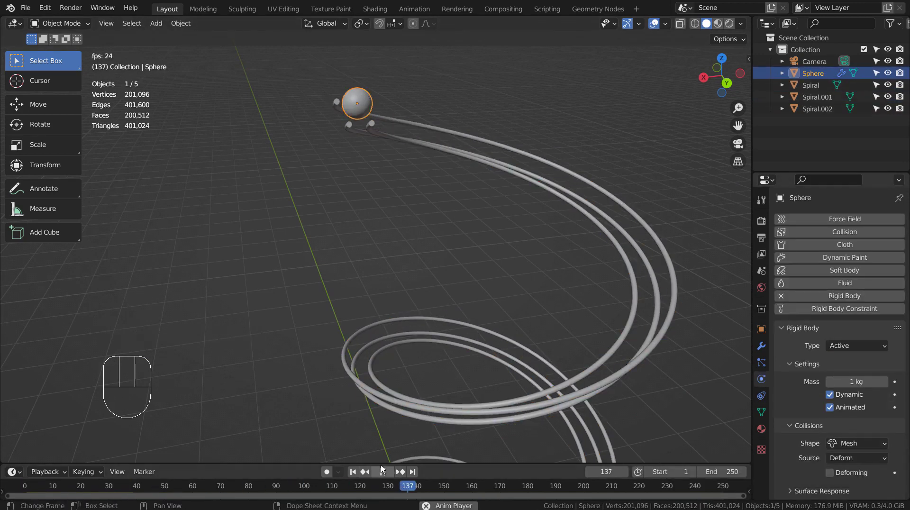
left_click(829, 473)
left_click(388, 472)
Move the sphere to a point above the upper ends of the rails.
scroll(519, 211, "down", 2)
key("g")
left_click(365, 140)
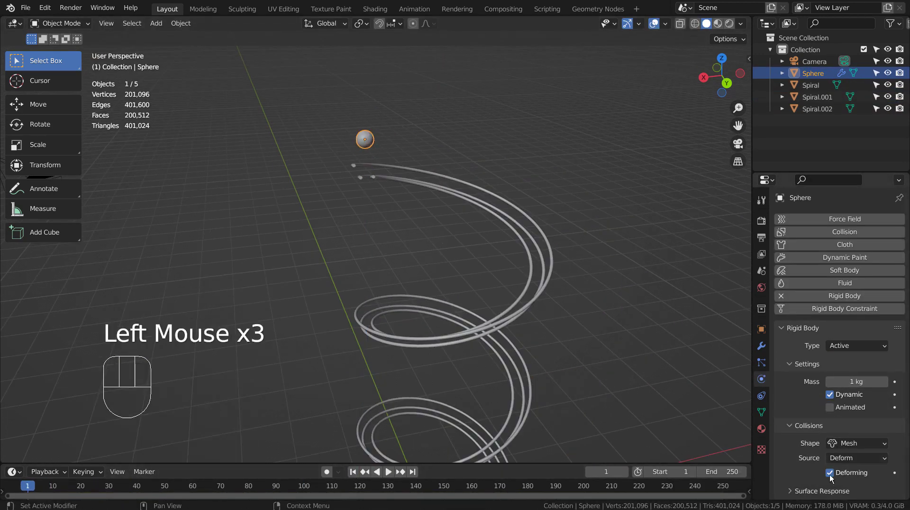
Set level 3 subdivision and apply the transforms on the sphere, and play the simulation.
key("ctrl+3")
key("ctrl+a")
key("ctrl+a")
left_click(519, 211)
left_click(519, 211)
left_click(388, 472)
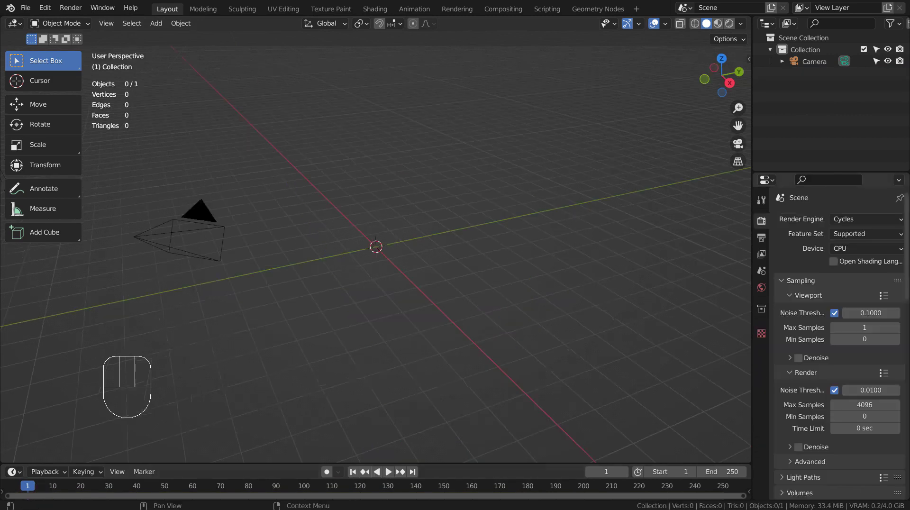
Add an Archemedian curve spiral to the empty scene and expand its creation settings.
left_click(431, 217)
key("shift+a")
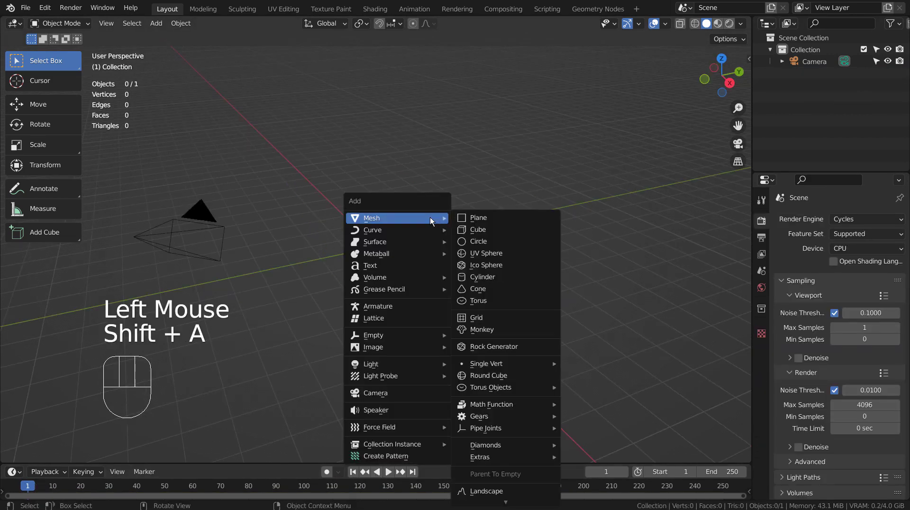
mouse_move(417, 230)
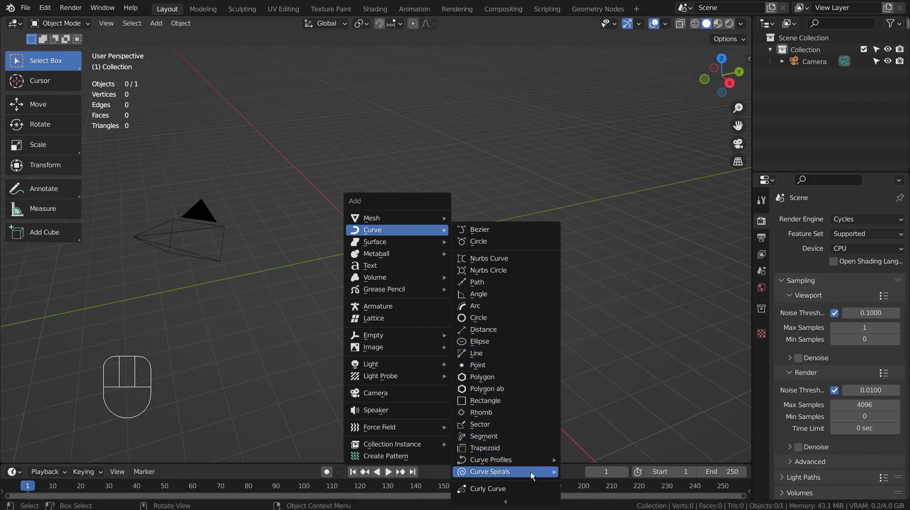
mouse_move(531, 471)
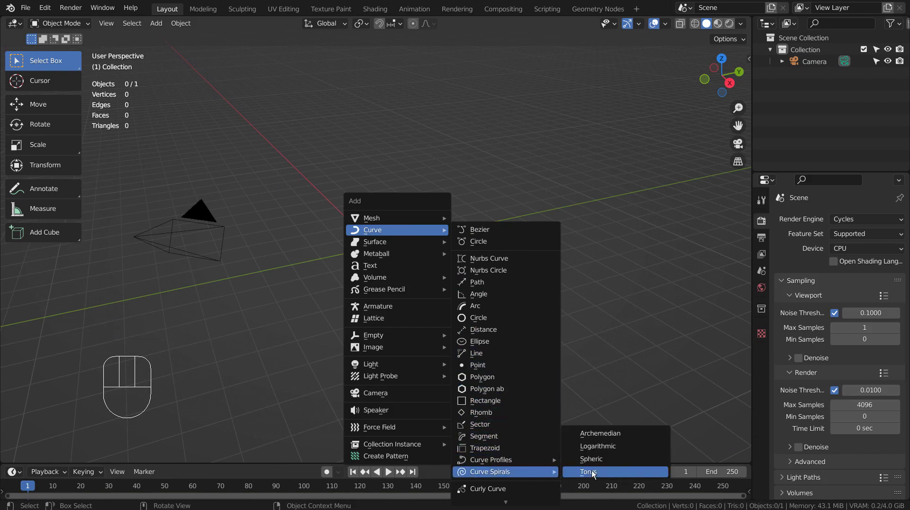
left_click(627, 432)
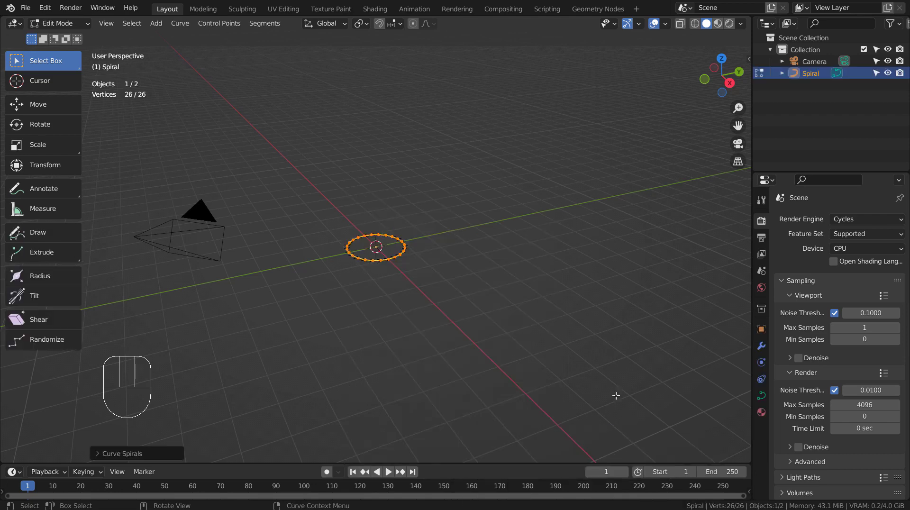
left_click(150, 456)
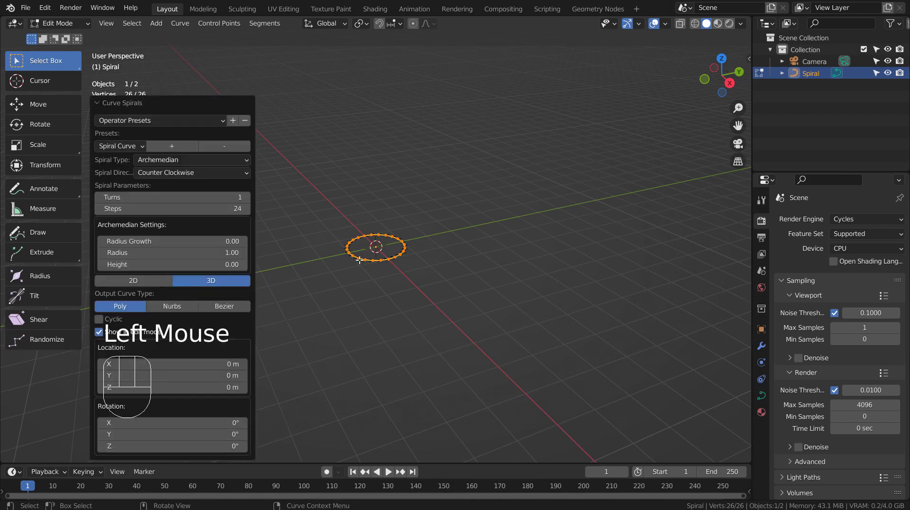
Set the new spiral's steps to 12 and its height to 3.00.
scroll(375, 247, "up", 3)
middle_click_drag(375, 248, 479, 284)
left_click(199, 209)
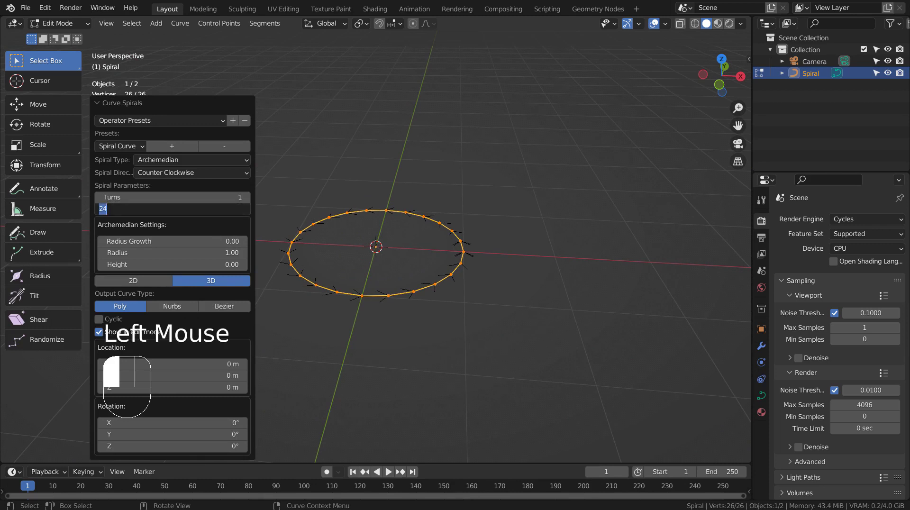
key("Return")
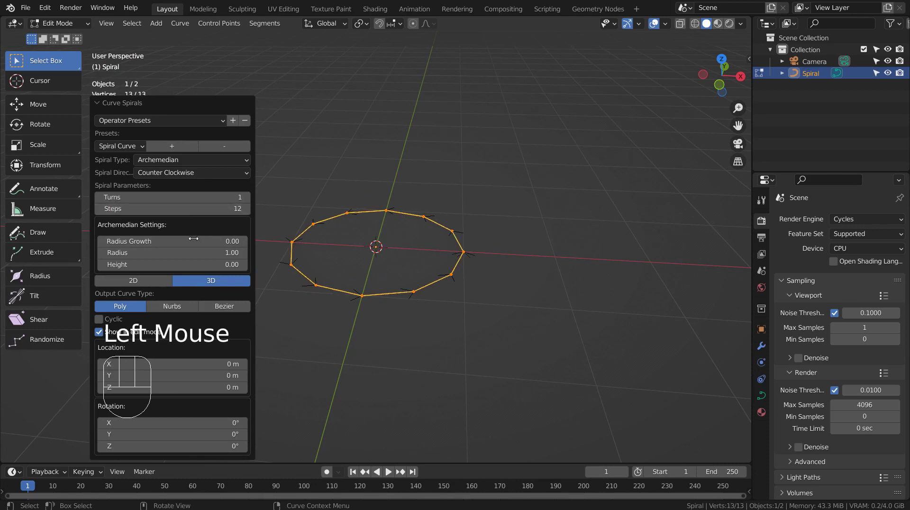
left_click_drag(170, 265, 254, 265)
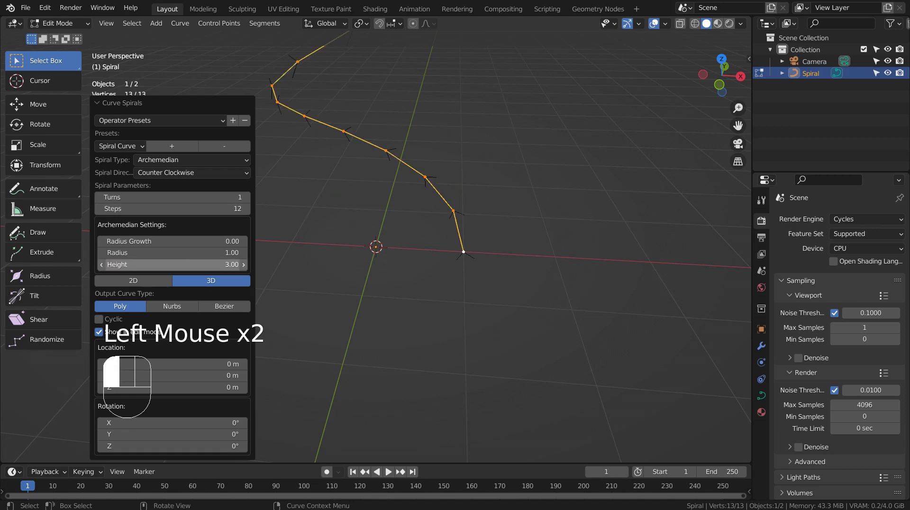
scroll(199, 264, "down", 3)
left_click(462, 262)
scroll(462, 260, "down", 4)
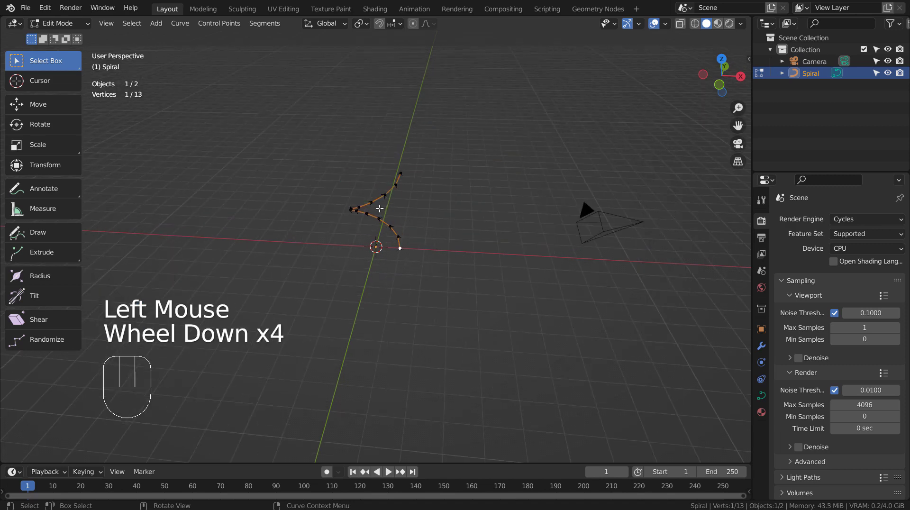
Return to Object Mode and delete the spiral.
key("Tab")
right_click(377, 199)
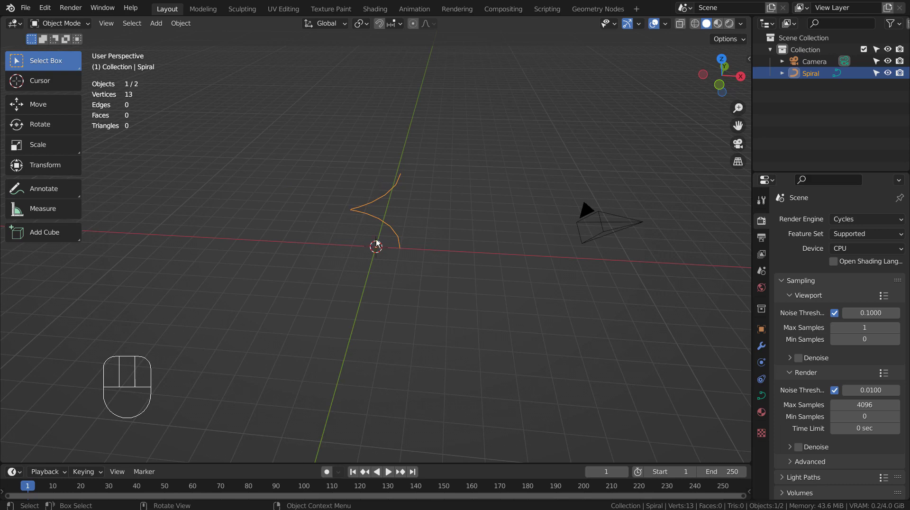
left_click(376, 202)
key("x")
Add a new Archemedian curve spiral with 2 turns and return to Object Mode.
key("shift+a")
mouse_move(374, 202)
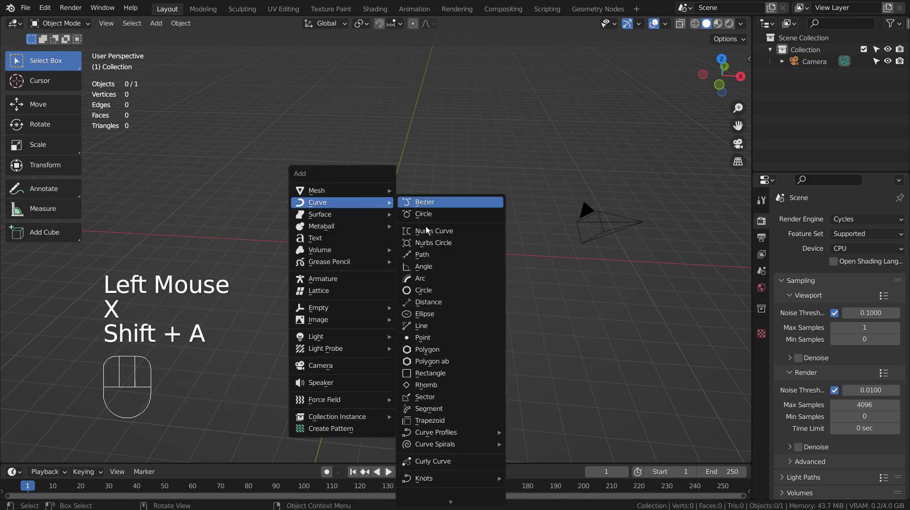
mouse_move(465, 444)
left_click(552, 445)
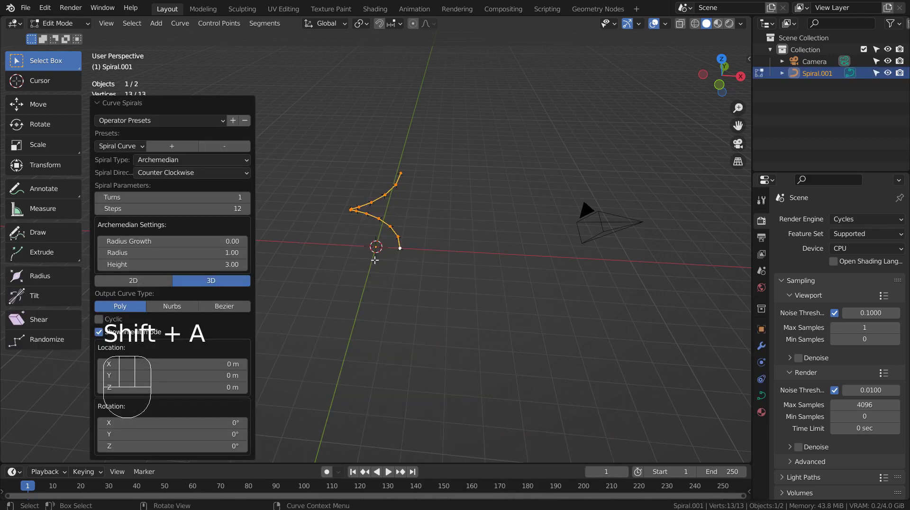
left_click(246, 198)
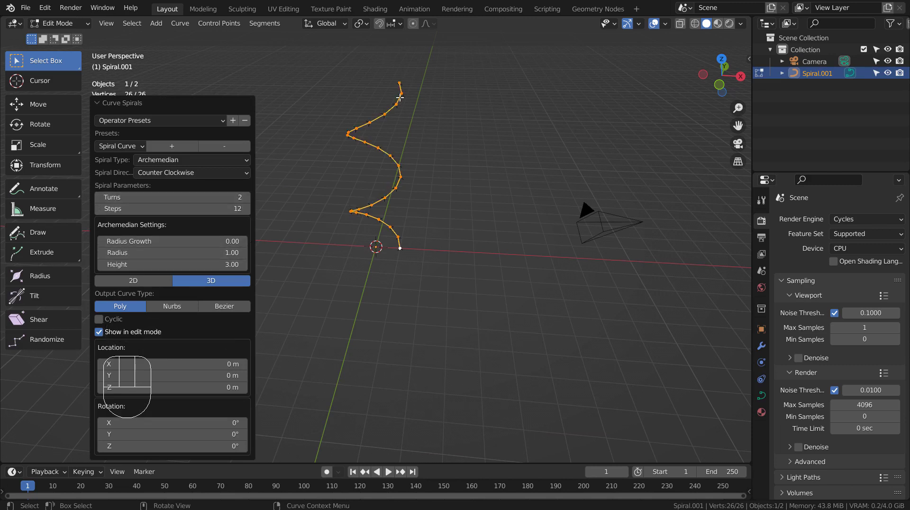
key("Tab")
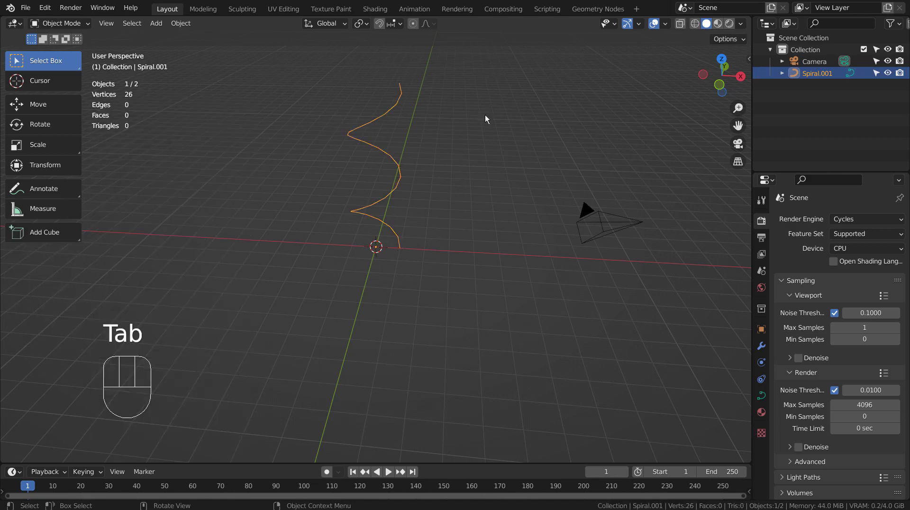
Give the spiral curve a round bevel with a depth of 0.05 m, enable Fill Caps, and deselect it.
left_click(762, 395)
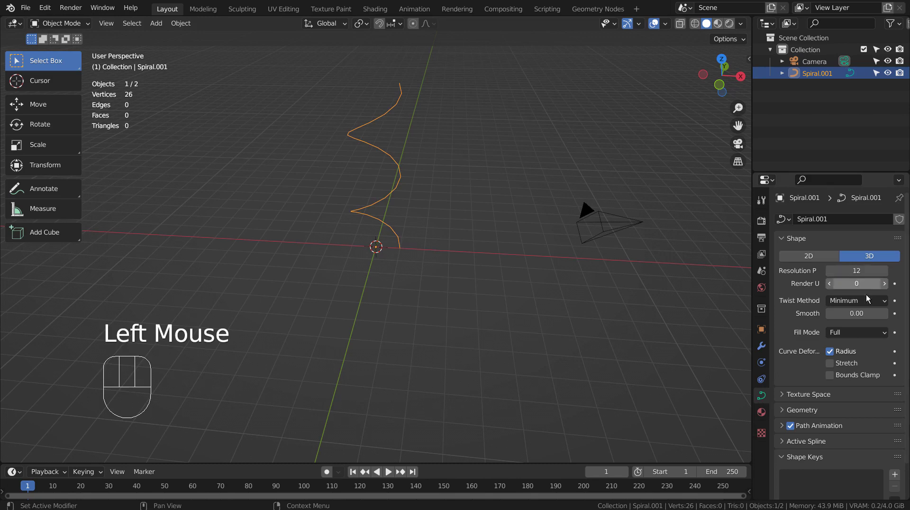
left_click(782, 410)
scroll(864, 442, "down", 4)
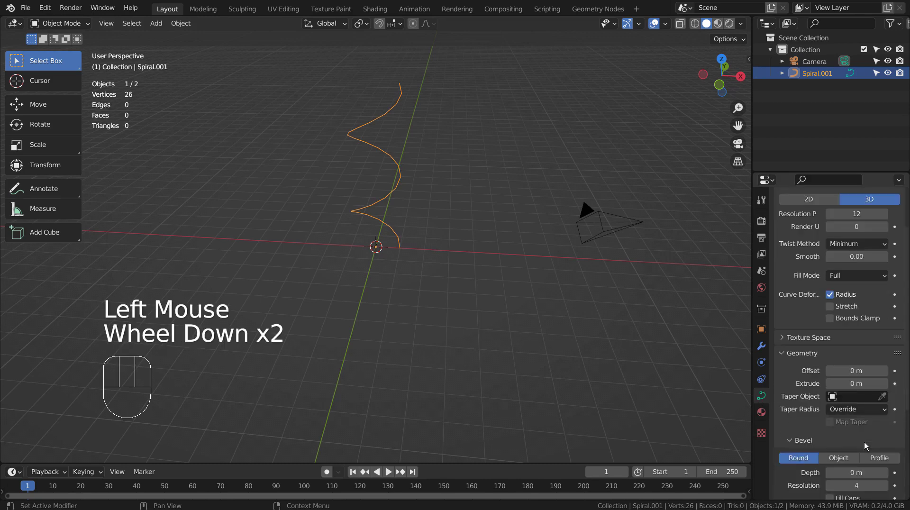
mouse_move(863, 438)
left_mouse_down("shift")
mouse_move(886, 435)
mouse_move(861, 435)
mouse_move(876, 435)
left_mouse_up("shift")
double_click(860, 436)
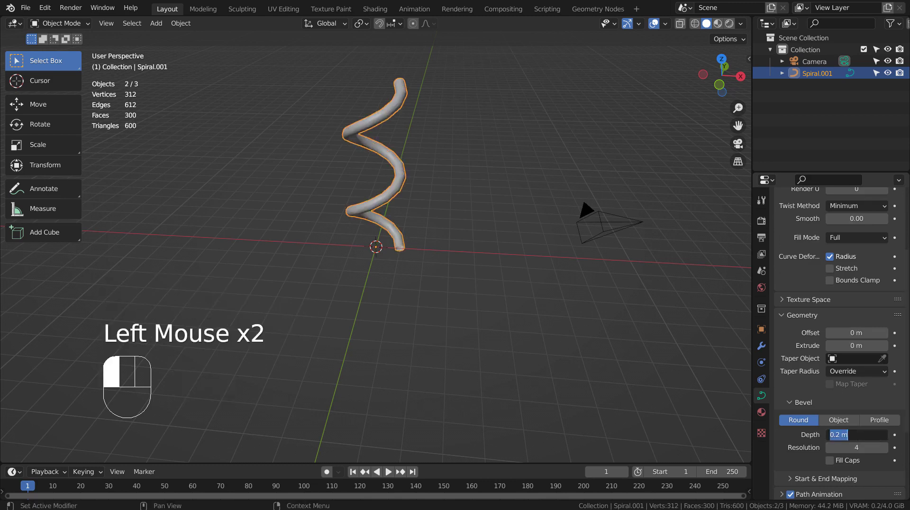
key("Return")
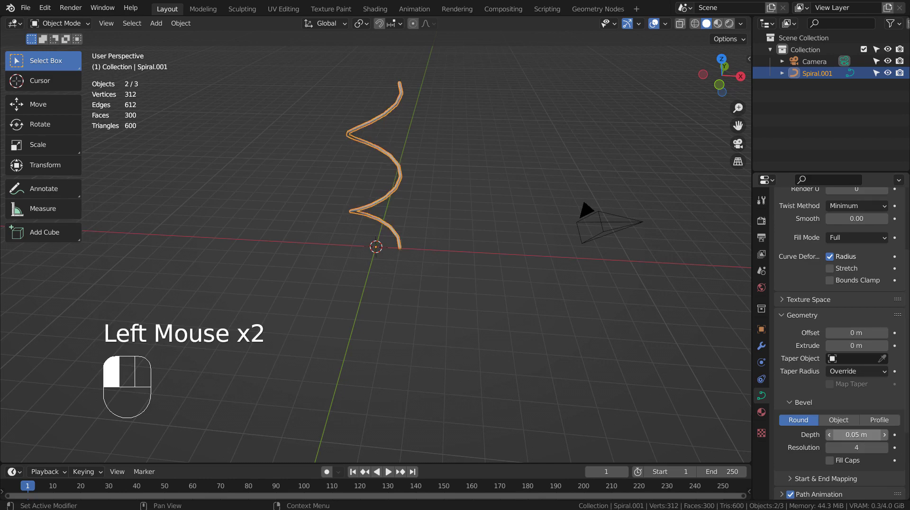
left_click(829, 461)
middle_click_drag(533, 227, 500, 260, "shift")
scroll(510, 291, "up", 3)
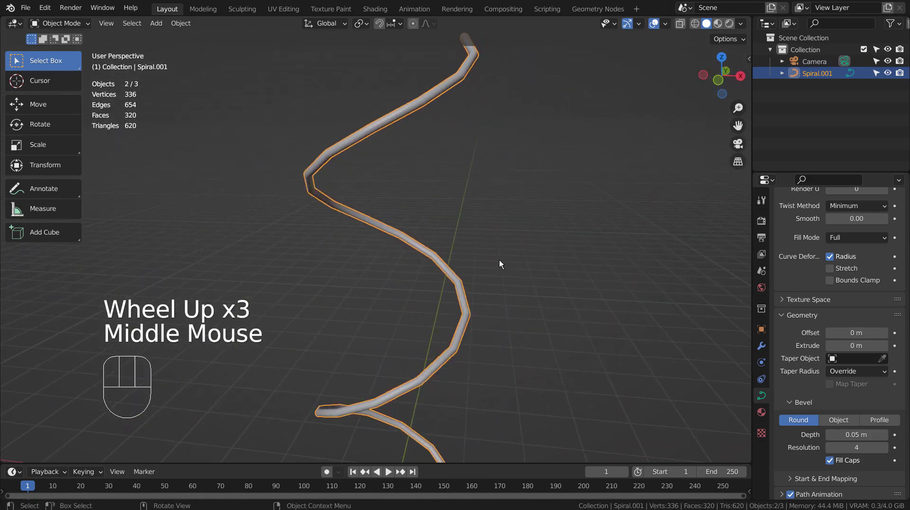
scroll(499, 260, "down", 2)
left_click(444, 331)
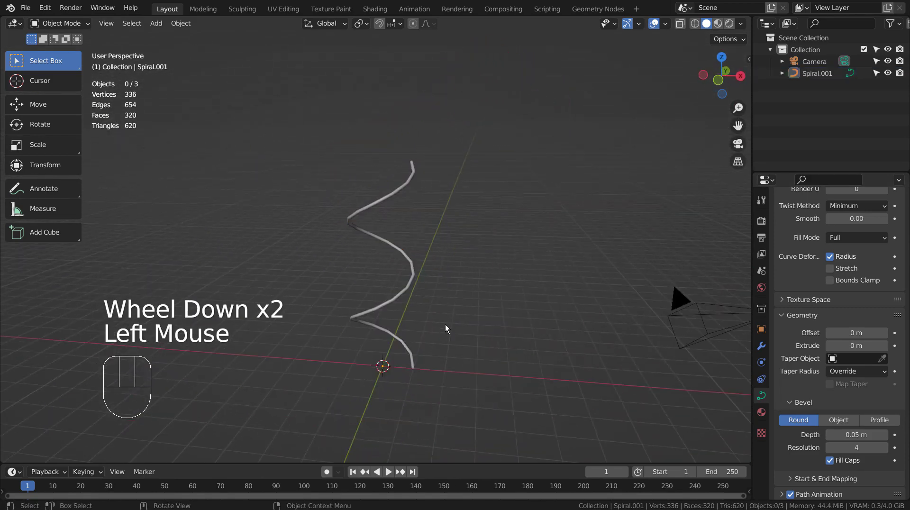
Add a second Archemedian curve spiral around the first, with a radius of 1.28.
key("shift+a")
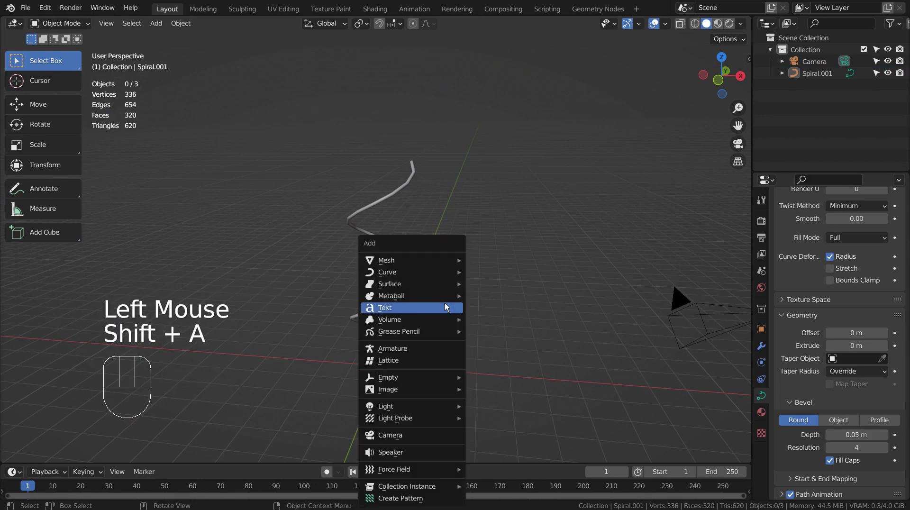
mouse_move(434, 271)
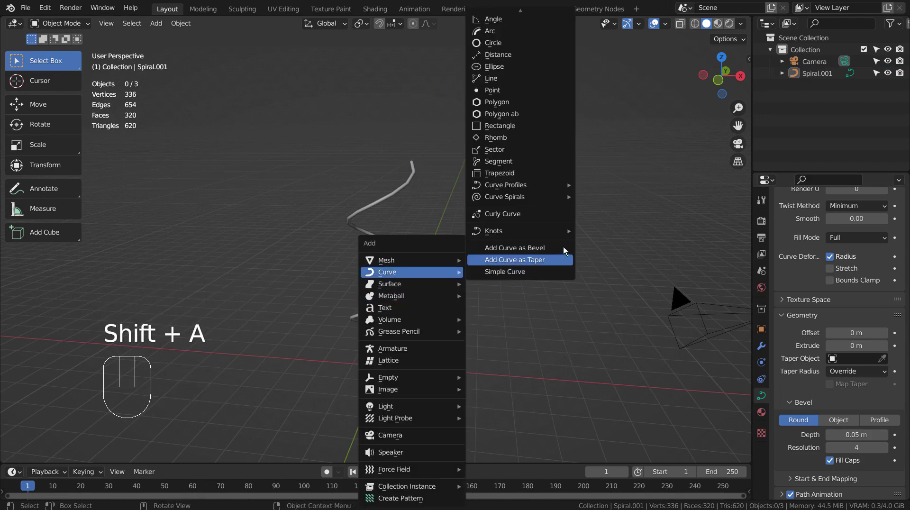
mouse_move(569, 186)
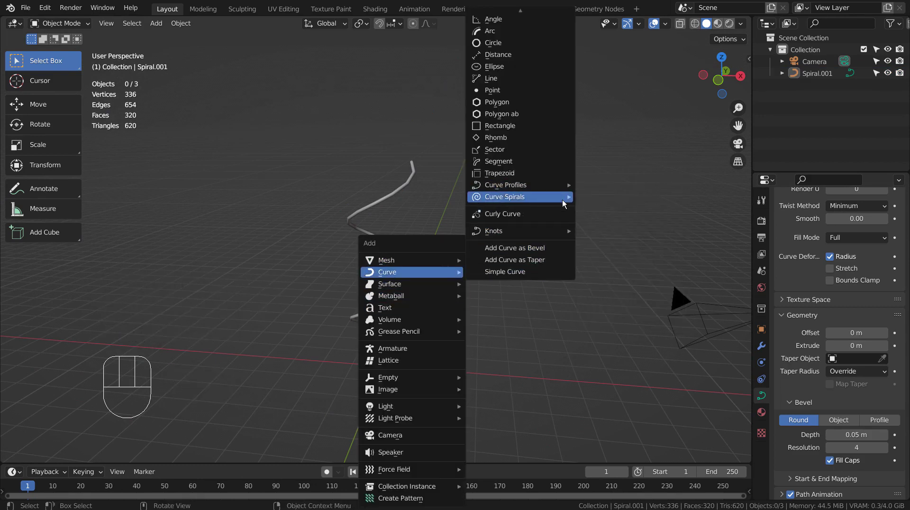
left_click(615, 198)
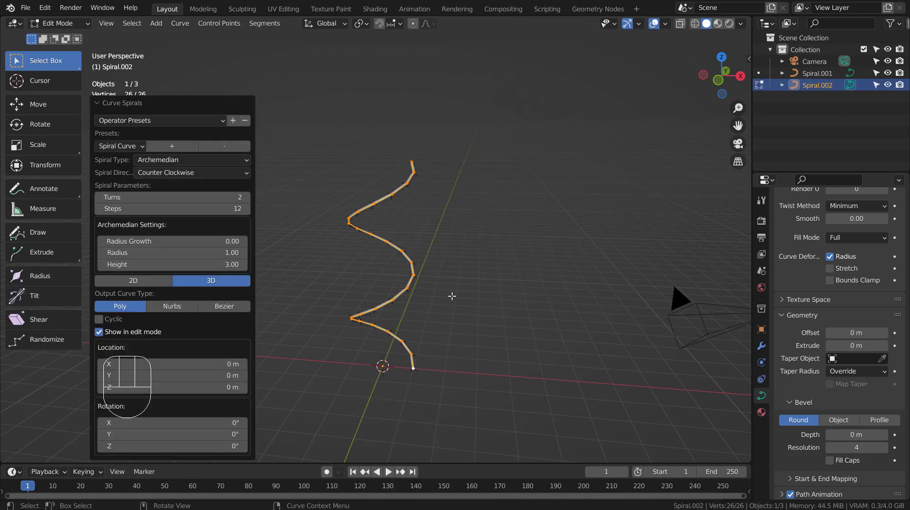
left_click(206, 252, "shift")
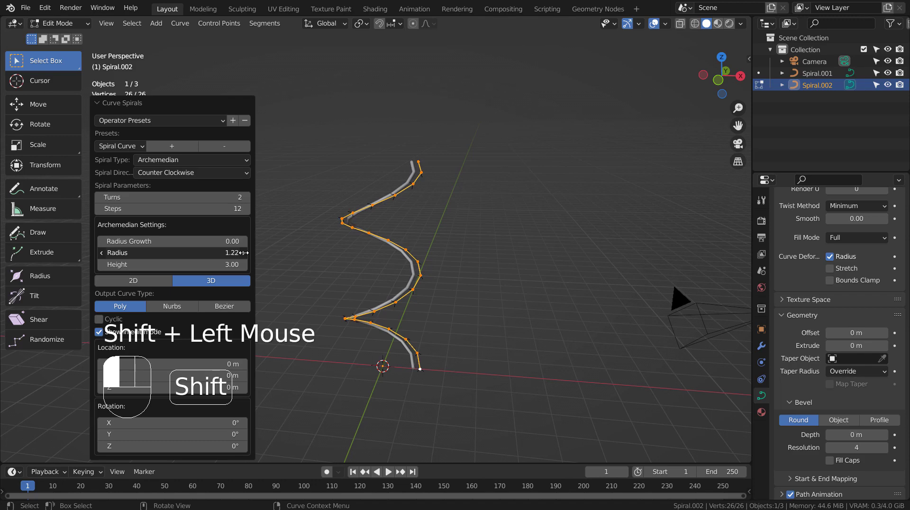
left_click_drag(243, 253, 247, 253)
middle_click_drag(365, 215, 468, 269)
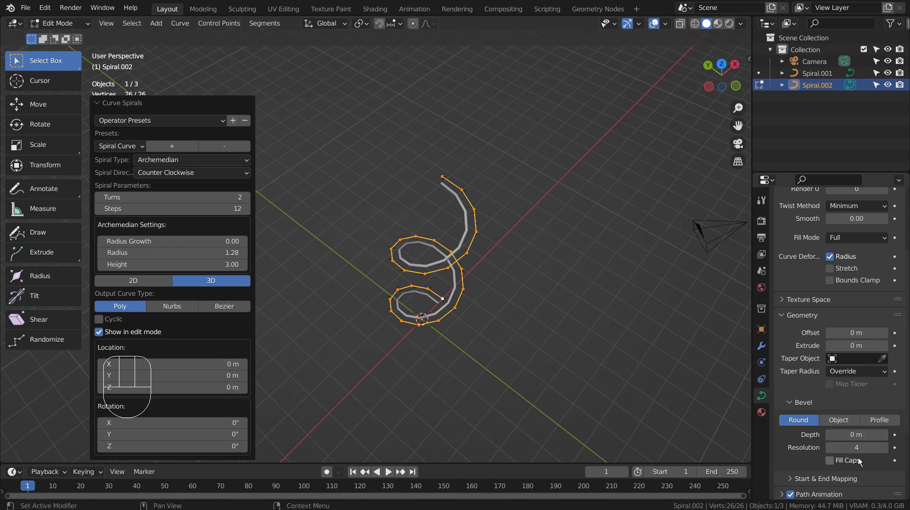
Set the second spiral's bevel depth to 0.05 m, enable Fill Caps, and return to Object Mode.
scroll(860, 462, "down", 2)
left_click(859, 397)
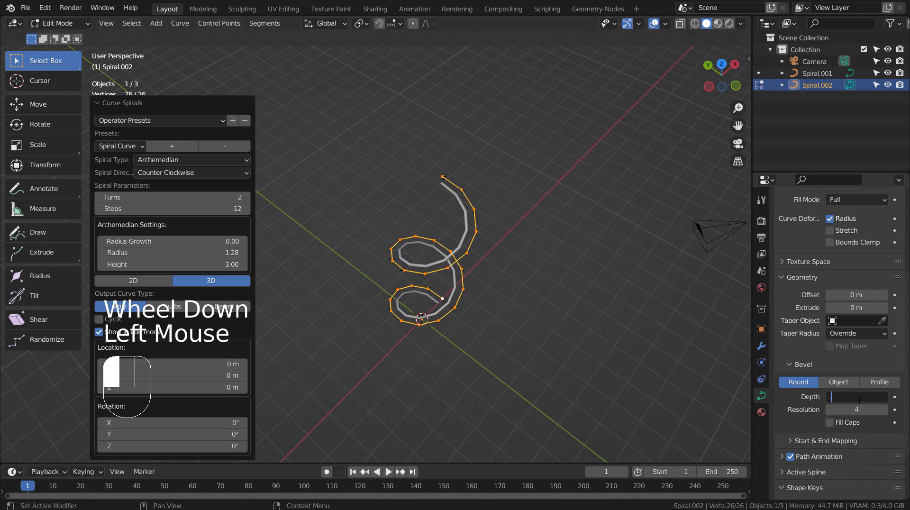
type("0.05")
key("Return")
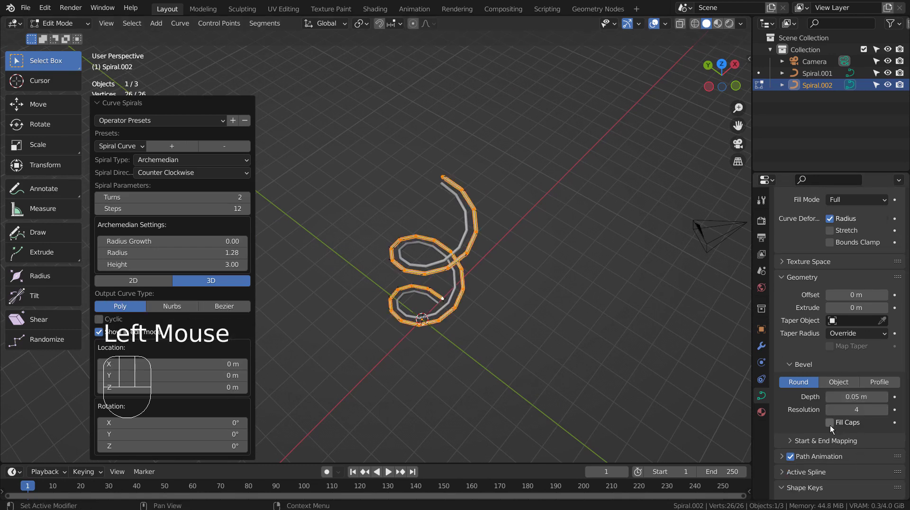
left_click(582, 316)
key("Tab")
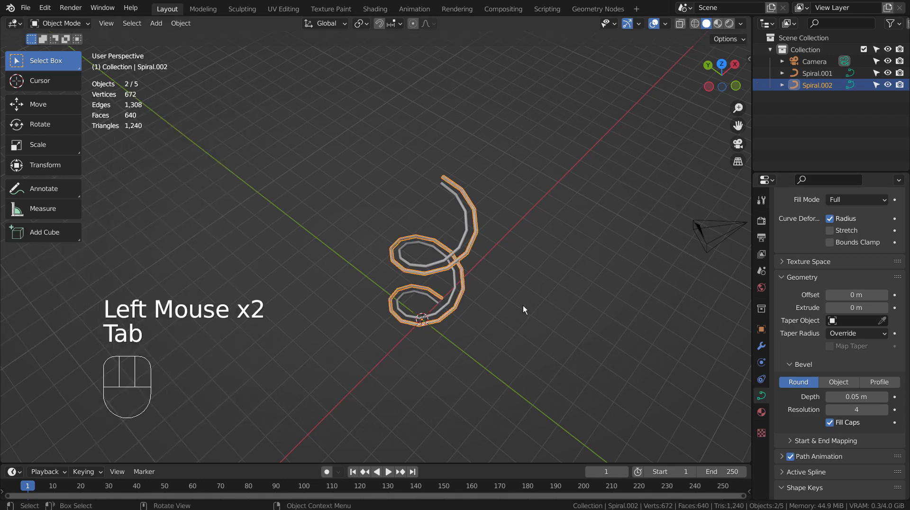
middle_click_drag(522, 305, 588, 248)
scroll(544, 206, "up", 2)
middle_click_drag(545, 206, 522, 324, "shift")
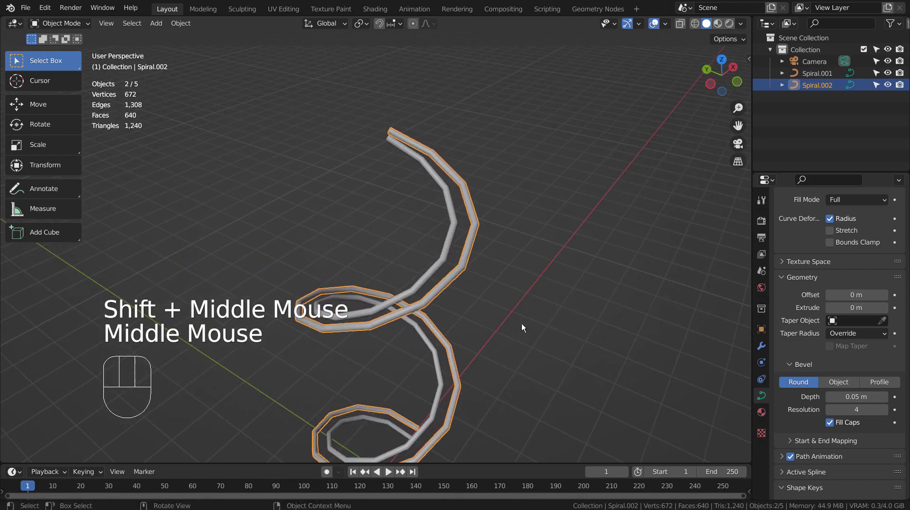
Add a third Archemedian curve spiral with a radius of 1.46 and set its bevel depth to 0.02 m.
left_click(554, 317)
key("shift+a")
mouse_move(554, 294)
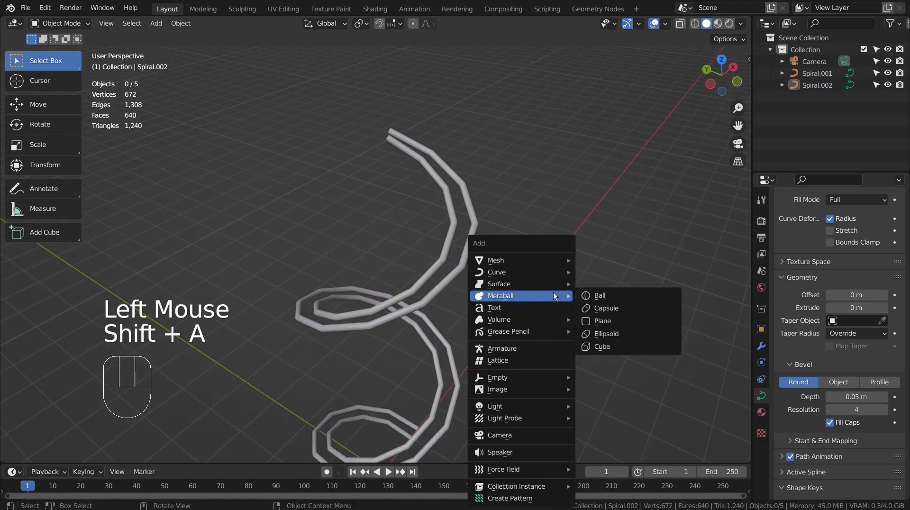
mouse_move(542, 274)
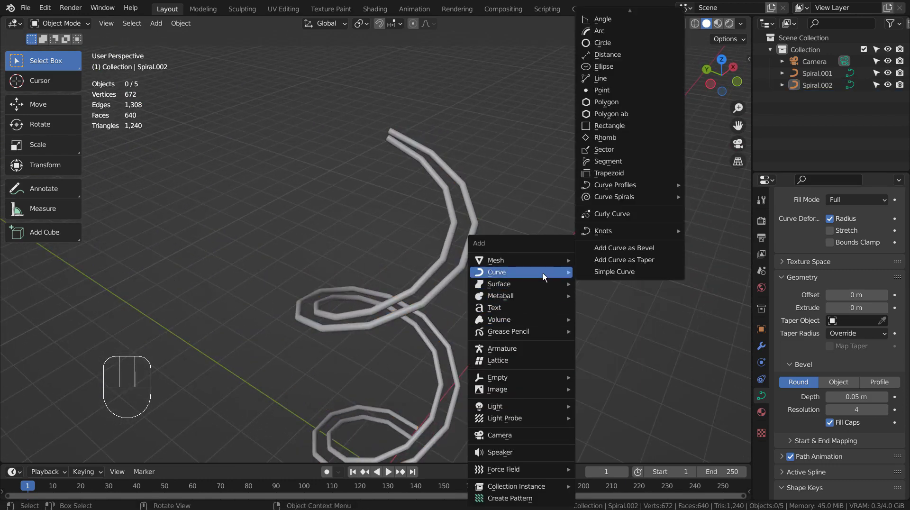
mouse_move(673, 197)
left_click(707, 199)
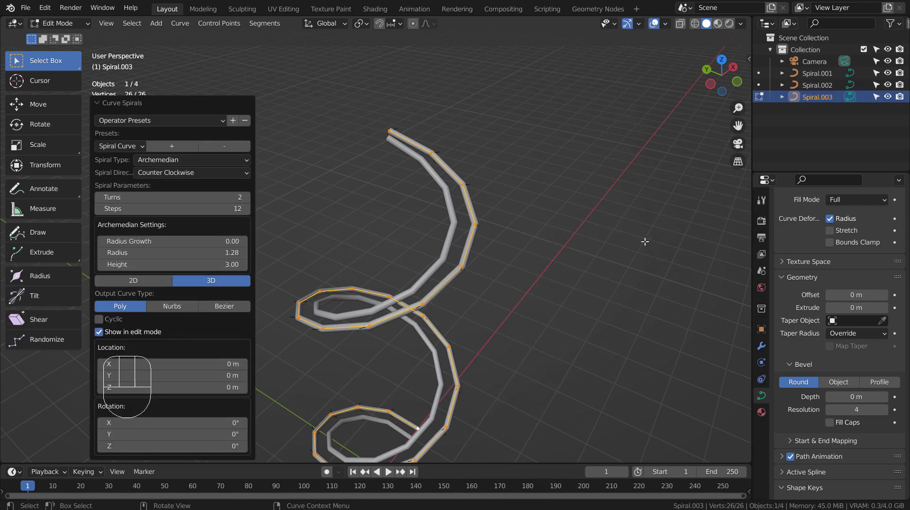
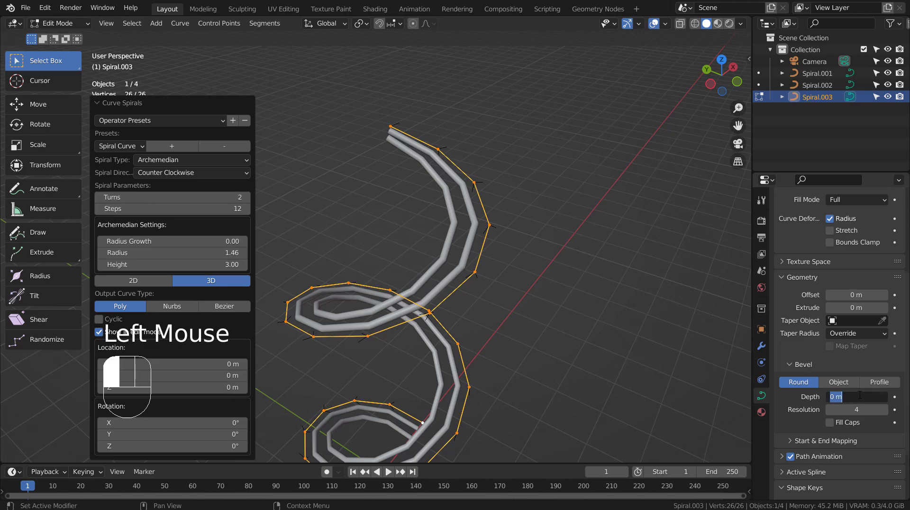
type("0.02")
key("Return")
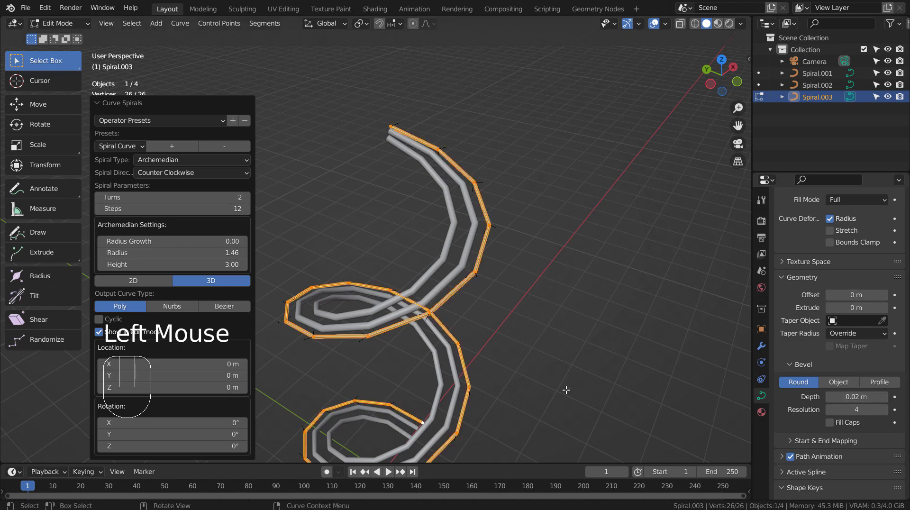
Return to Object Mode and raise the outermost spiral about 0.21 m along Z as a guard rail.
key("Tab")
key("g")
key("z")
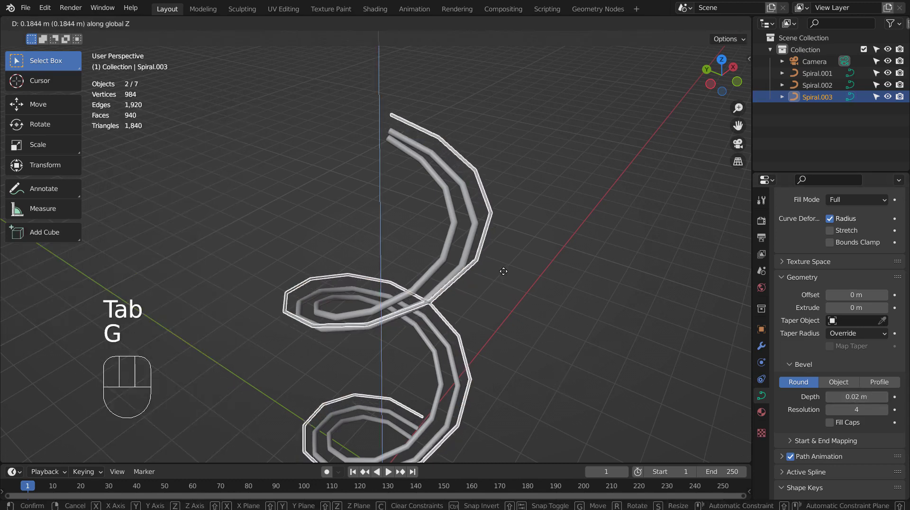
left_click(504, 270)
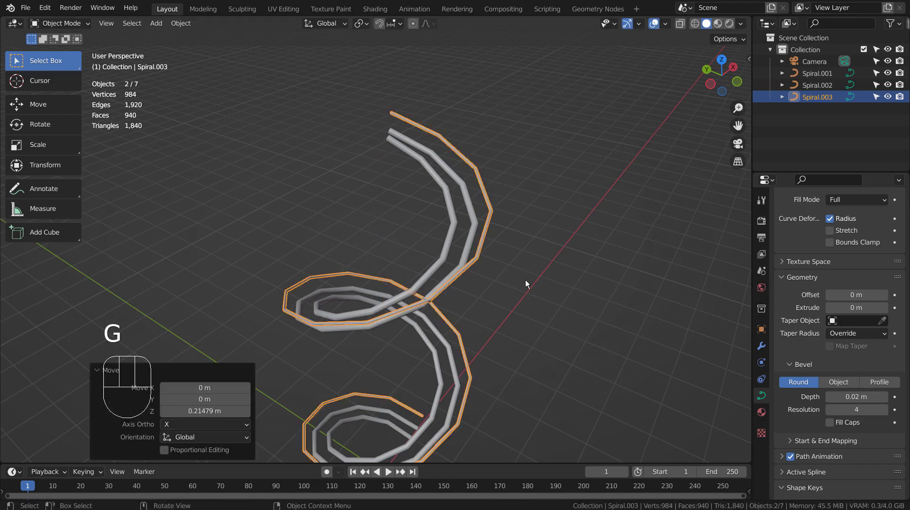
left_click(550, 292)
Add a UV sphere, give it a level 1 subdivision surface, and shade it smooth.
middle_click_drag(579, 306, 564, 246)
left_click(588, 214)
key("shift+a")
mouse_move(605, 195)
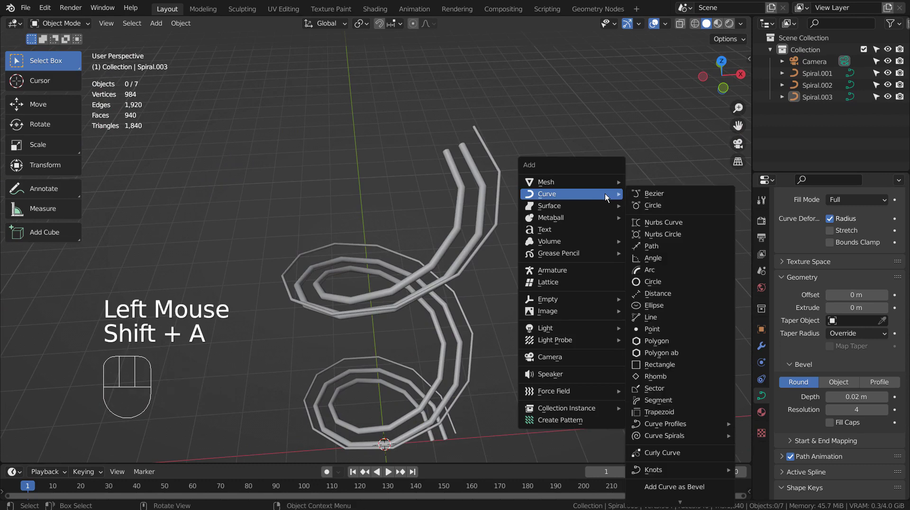
mouse_move(598, 179)
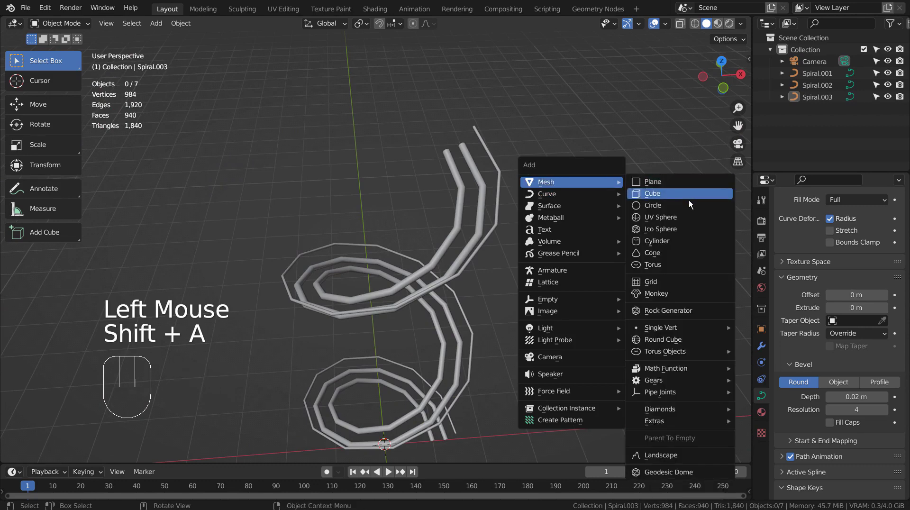
left_click(689, 218)
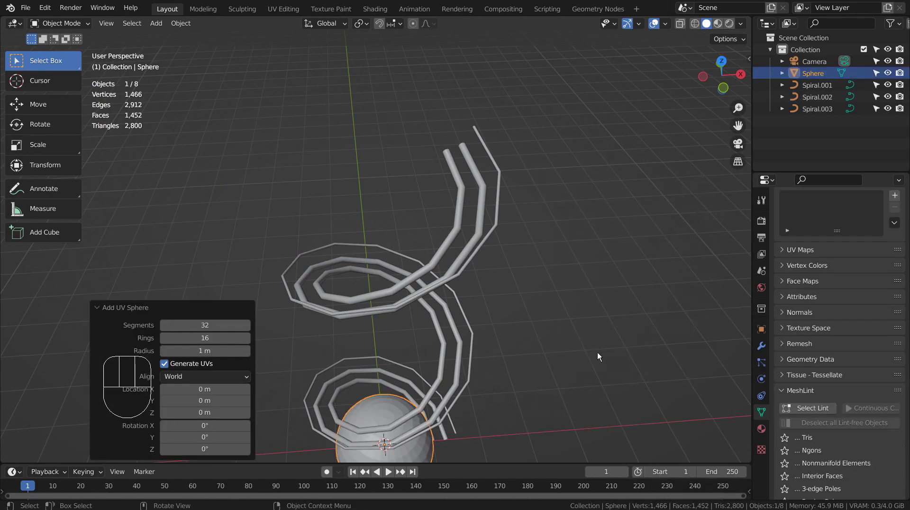
key("ctrl+1")
right_click(414, 447)
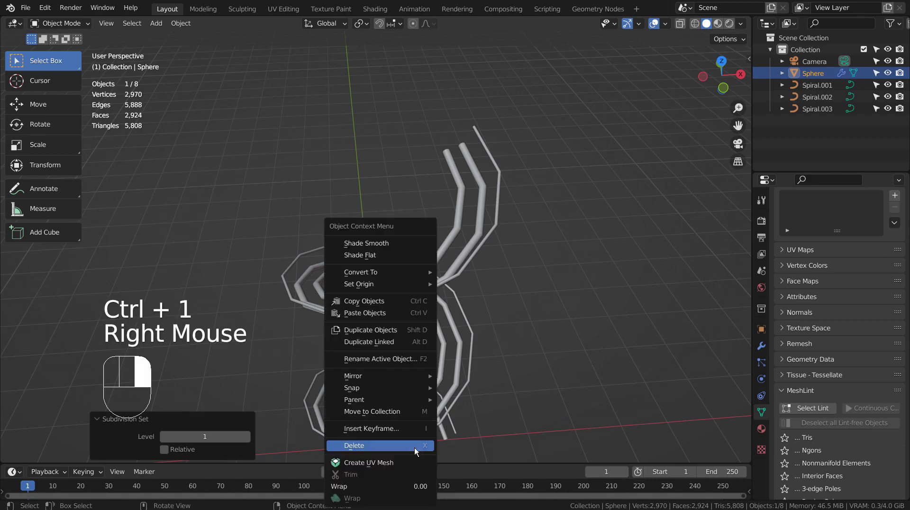
left_click(402, 243)
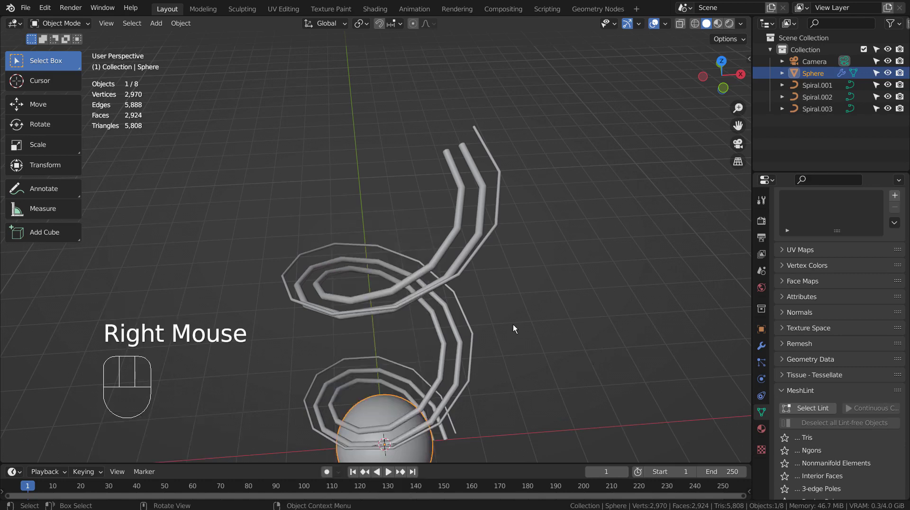
Raise the sphere about 6.36 m along Z and scale it down to about 0.289.
key("g")
left_click(582, 197)
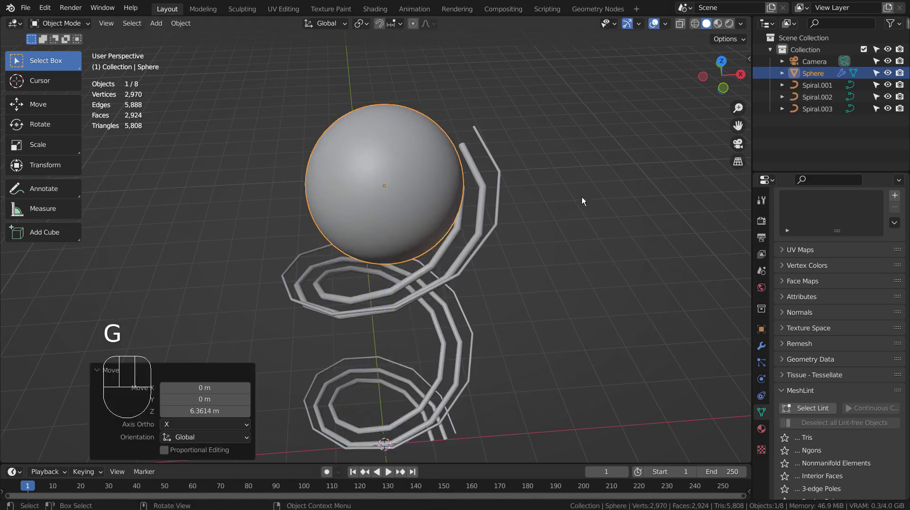
key("s")
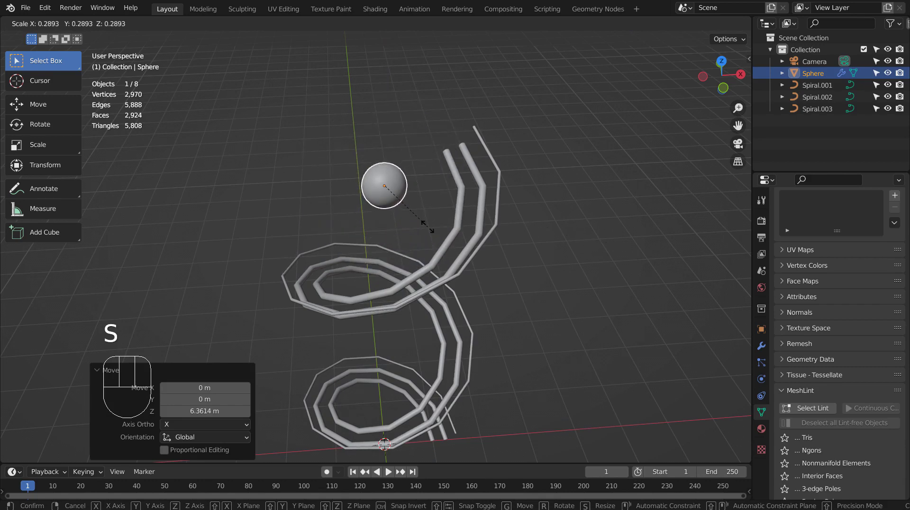
left_click(427, 227)
In top view, move the sphere about 1.02 m in X and 0.36 m in Y onto the rails' upper end.
key("KP_7")
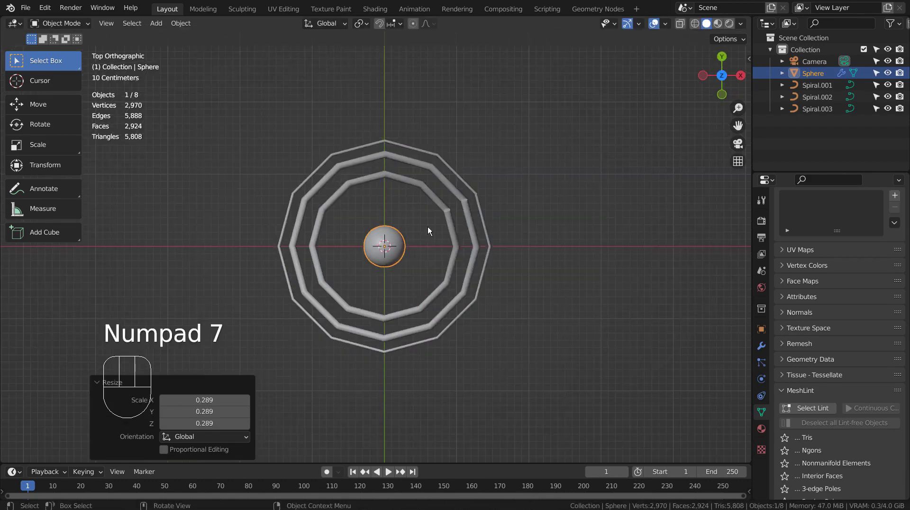
key("g")
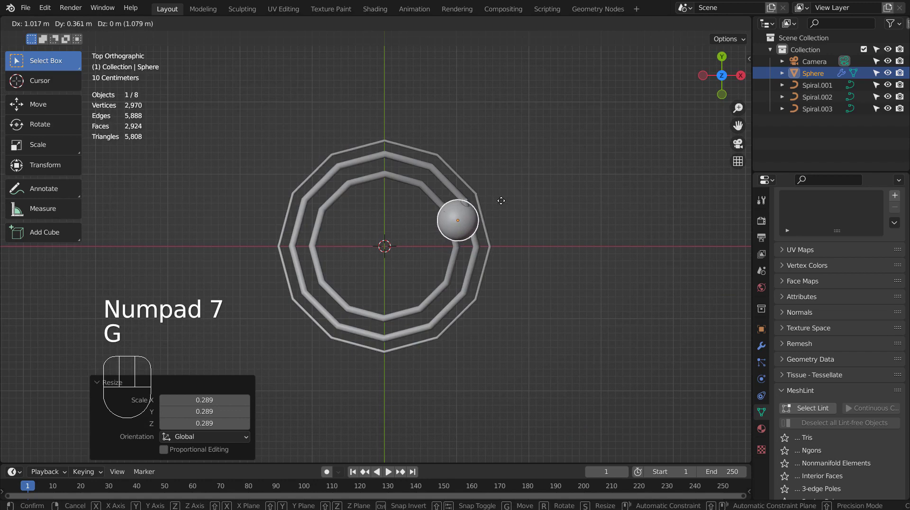
left_click(501, 200)
Raise the sphere about 0.47 m along Z so it sits above the upper ends of the rails.
middle_click_drag(606, 312, 539, 214)
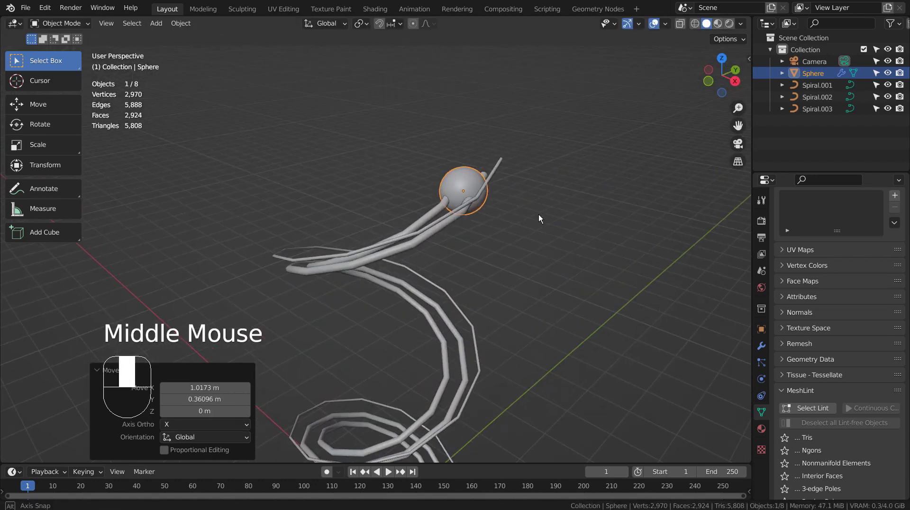
key("g")
key("z")
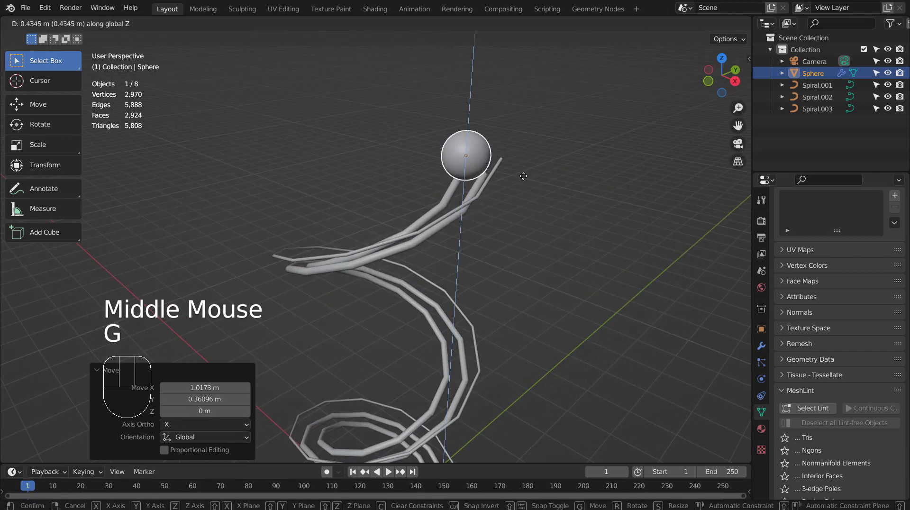
left_click(524, 176)
middle_click_drag(559, 280, 622, 281)
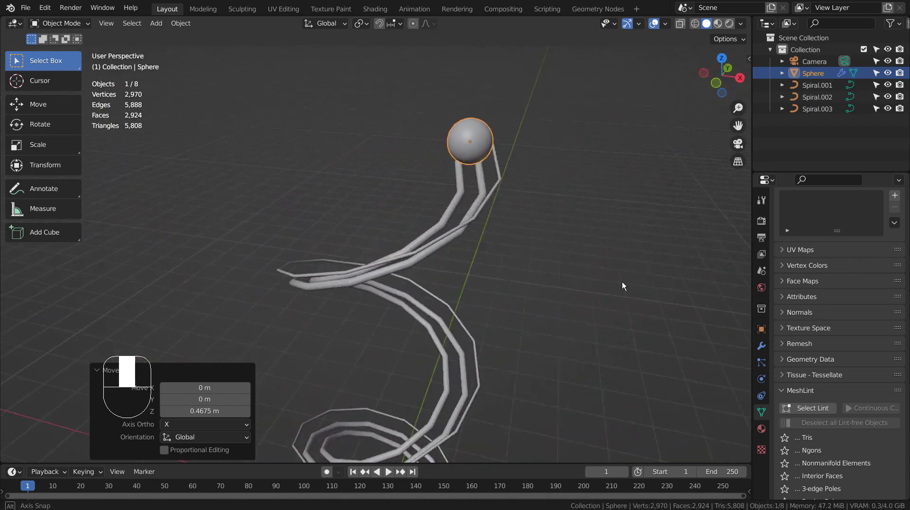
Convert the three spiral rails Spiral.001, Spiral.002 and Spiral.003 from curves to meshes.
left_click(453, 192)
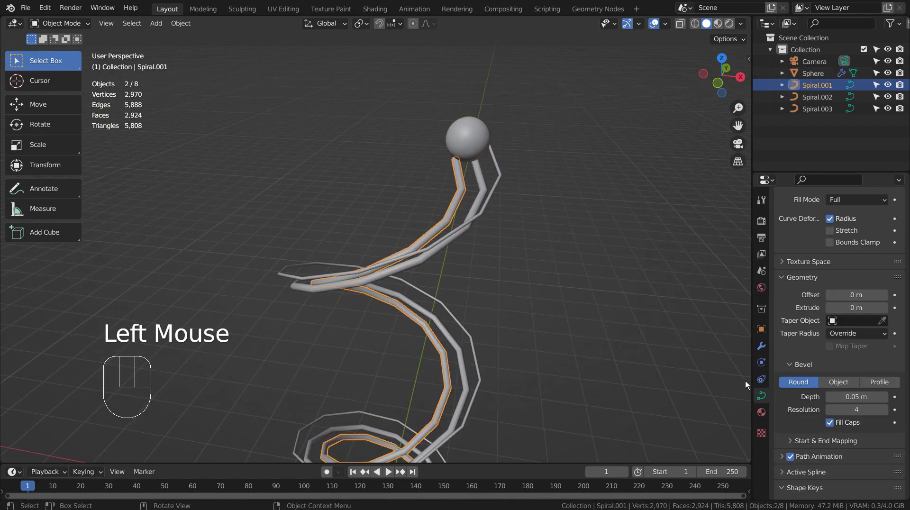
right_click(458, 184)
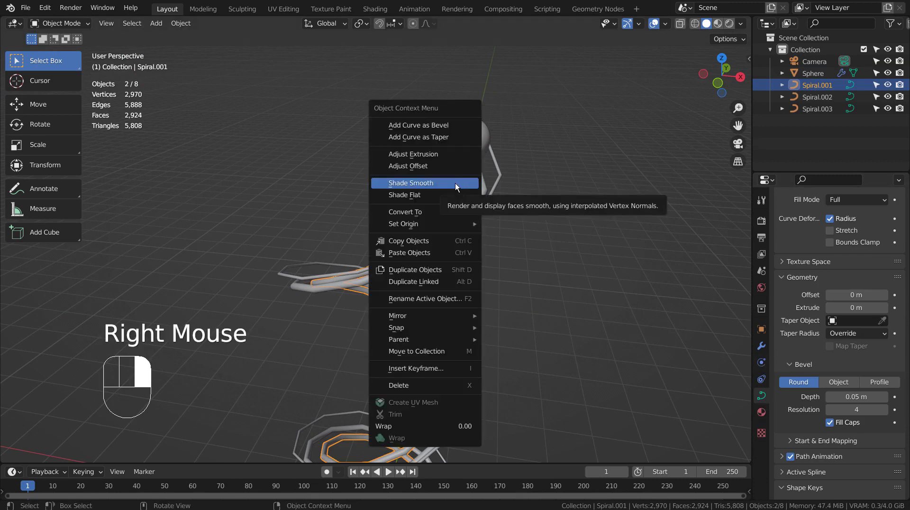
mouse_move(456, 211)
left_click(533, 224)
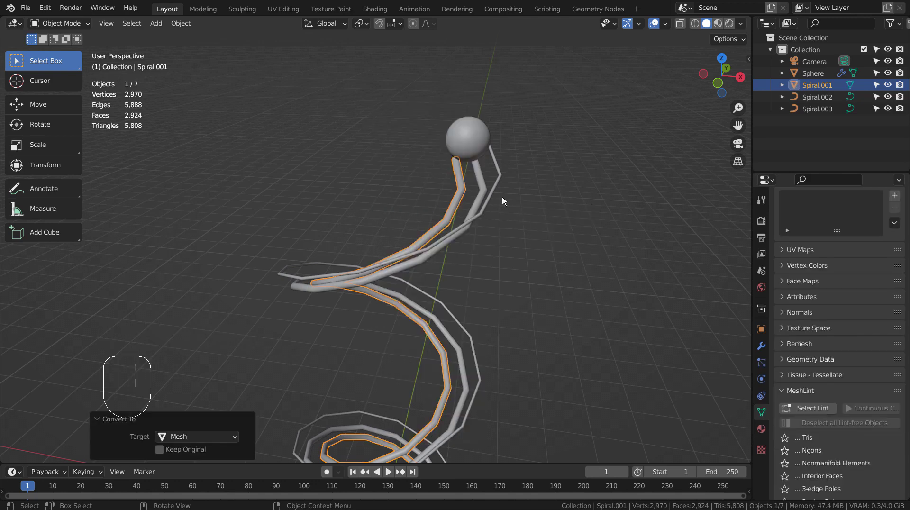
left_click(484, 187)
right_click(485, 187)
mouse_move(485, 187)
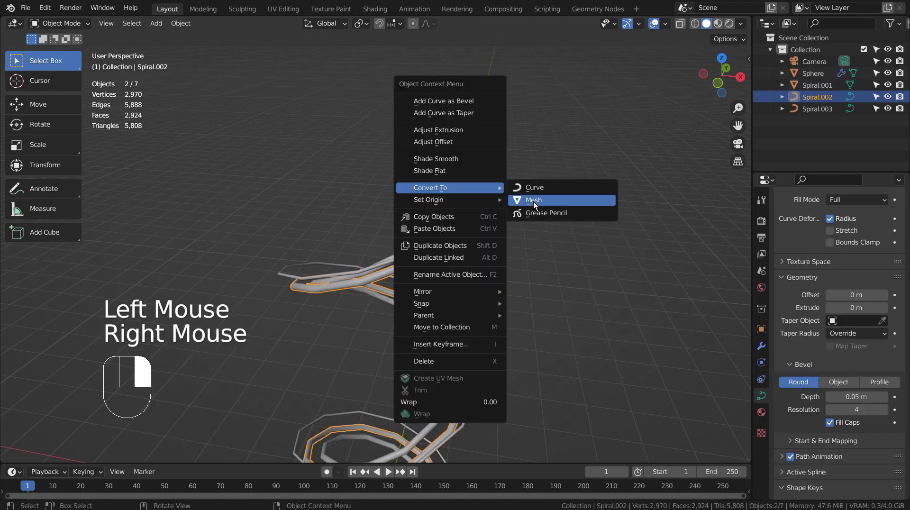
left_click(534, 201)
left_click(499, 175)
right_click(499, 175)
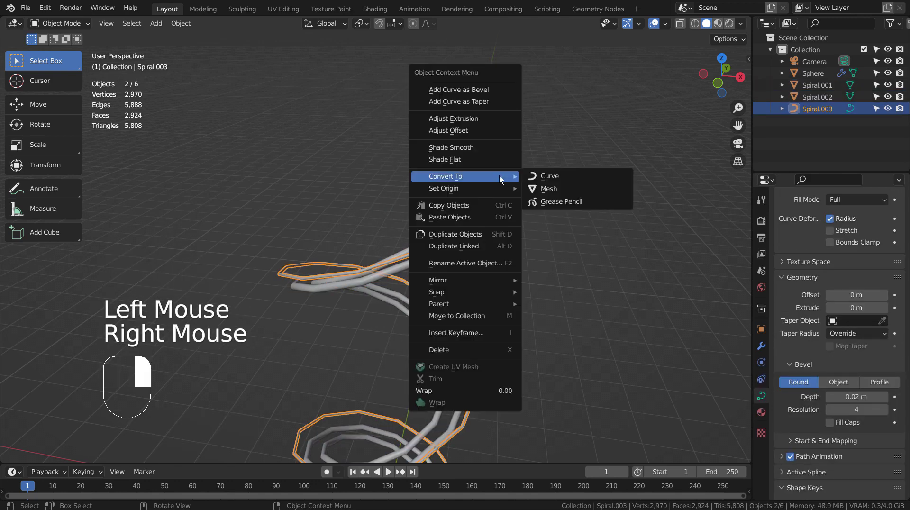
left_click(551, 189)
Make the sphere an active rigid body with its collision shape set to Mesh.
mouse_move(571, 250)
middle_mouse_down()
mouse_move(536, 248)
mouse_move(588, 243)
middle_mouse_up()
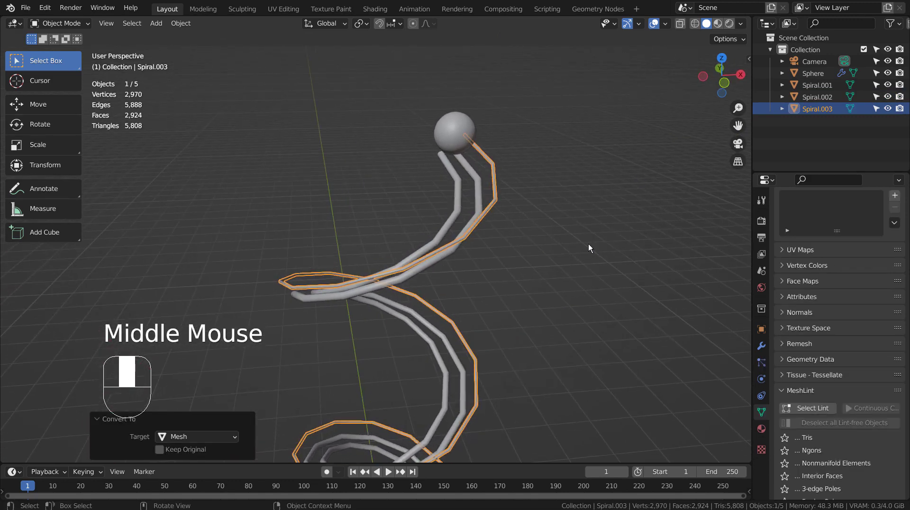
left_click(459, 200)
left_click(464, 129)
left_click(763, 380)
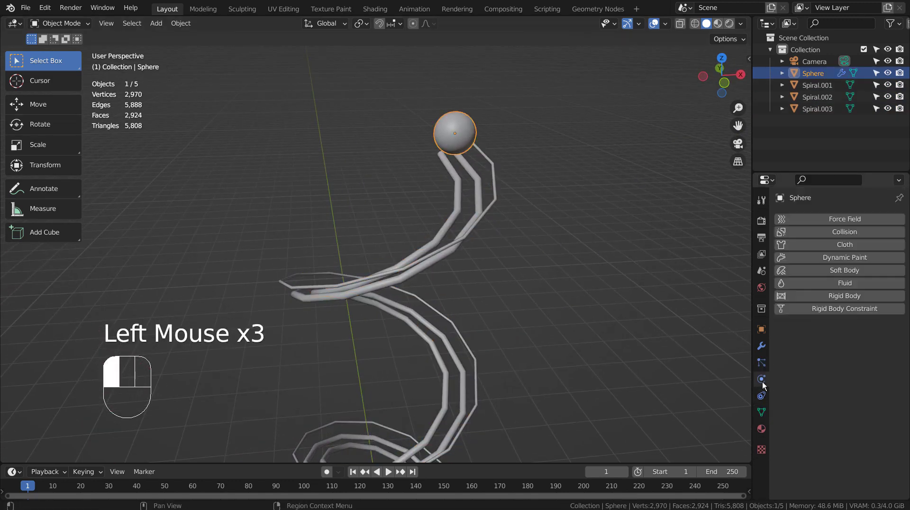
left_click(844, 296)
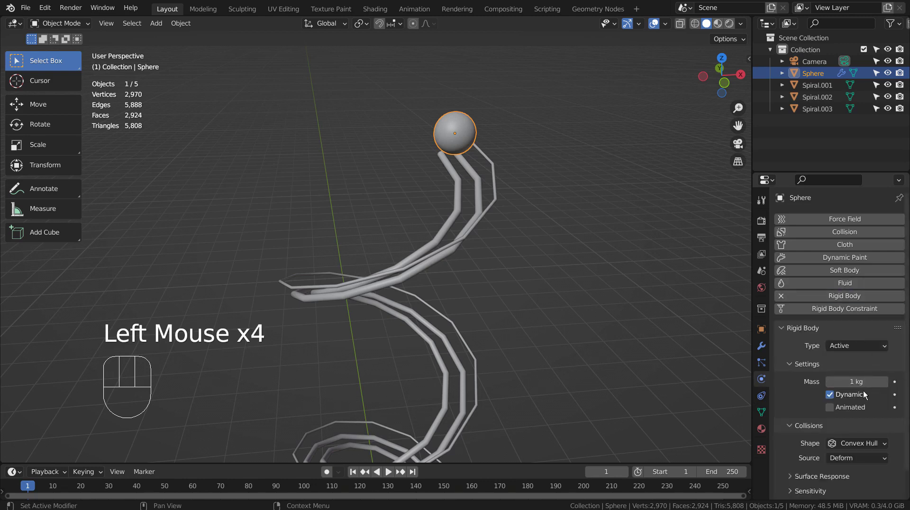
left_click_drag(859, 444, 841, 352)
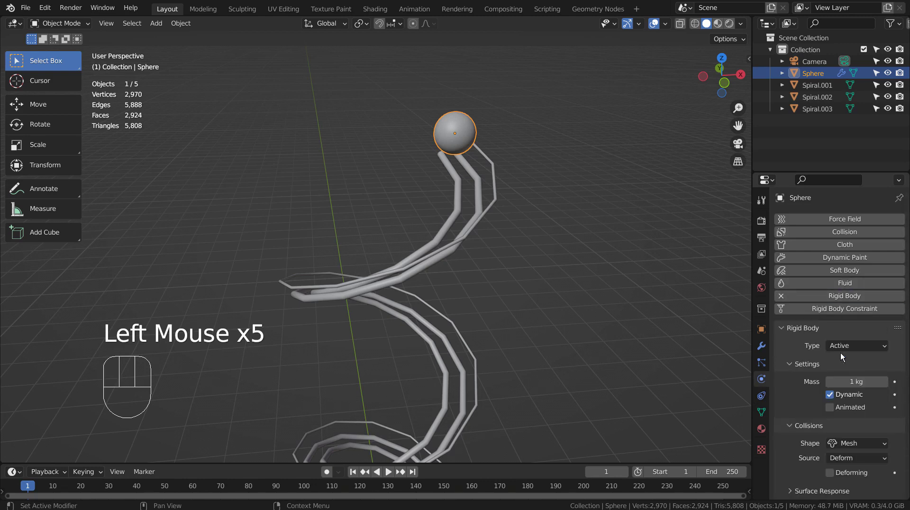
Make the Spiral.001 rail a rigid body of type Passive with a Mesh collision shape.
left_click(463, 197)
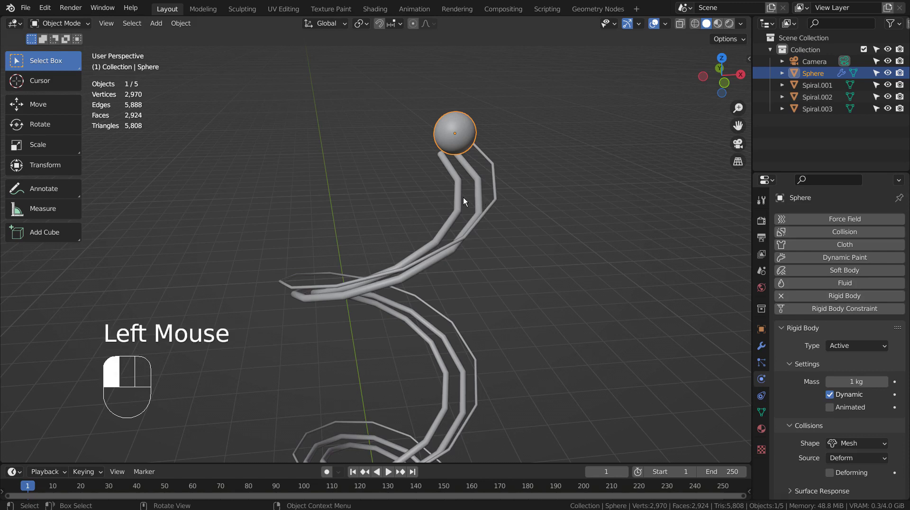
left_click(863, 297)
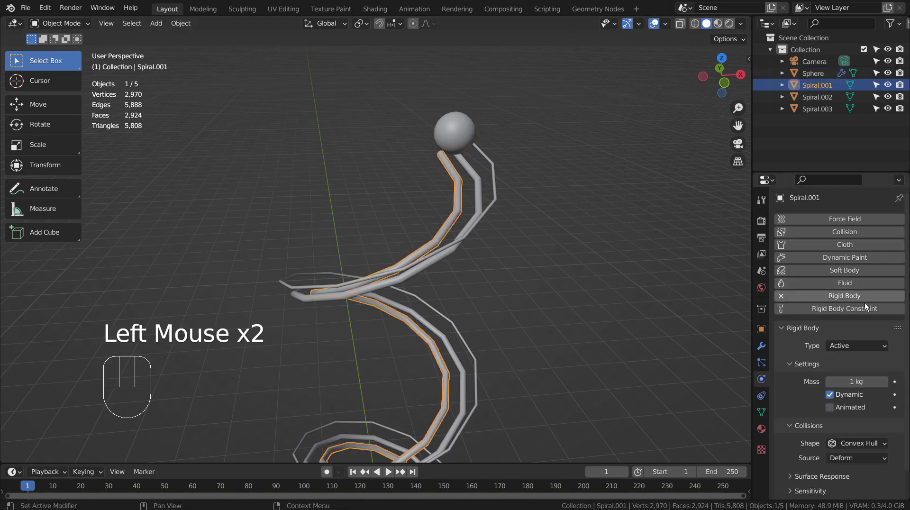
left_click_drag(858, 341, 859, 373)
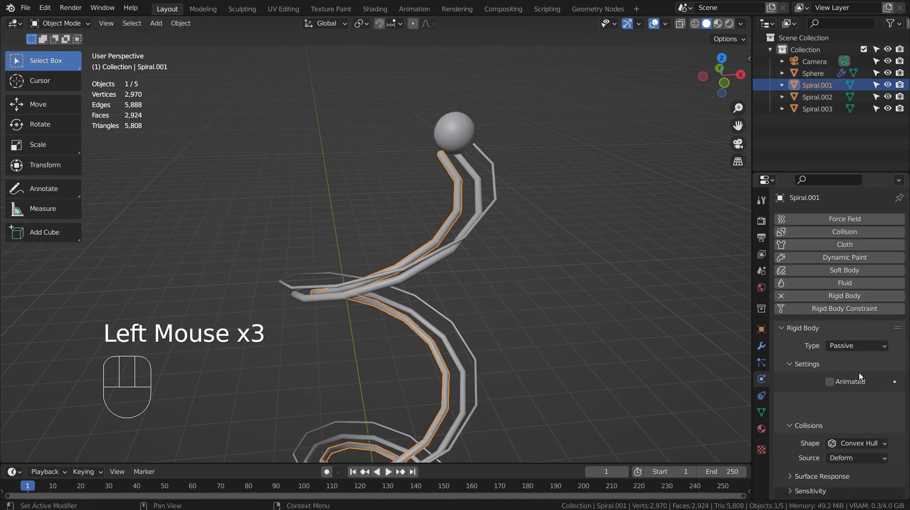
left_click(860, 418)
left_click_drag(860, 418, 845, 328)
left_click(487, 195)
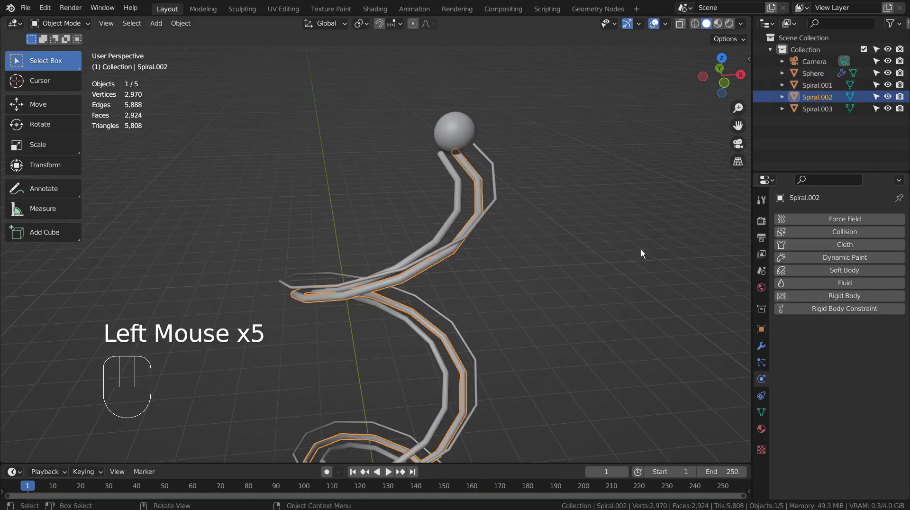
left_click(860, 273)
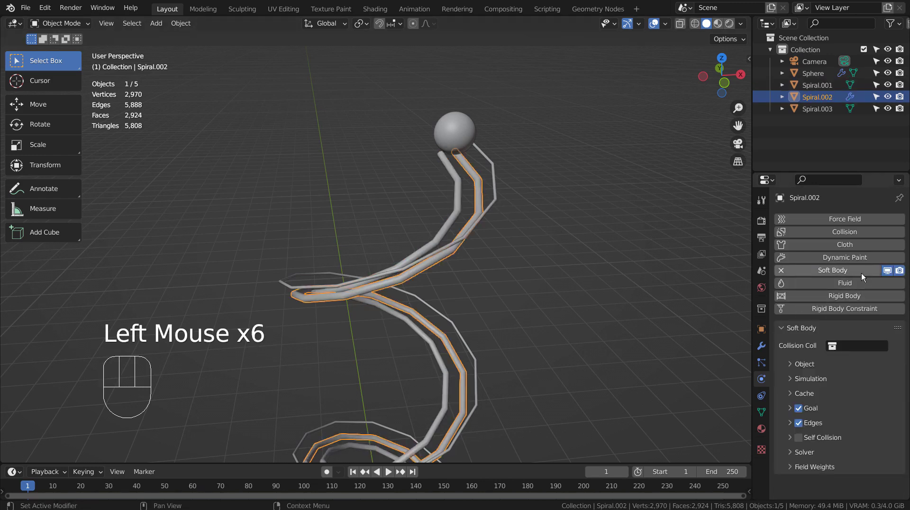
left_click(771, 274)
left_click(780, 272)
Add rigid body physics to the Spiral.002 rail, with type Passive and collision shape Mesh.
left_click(806, 296)
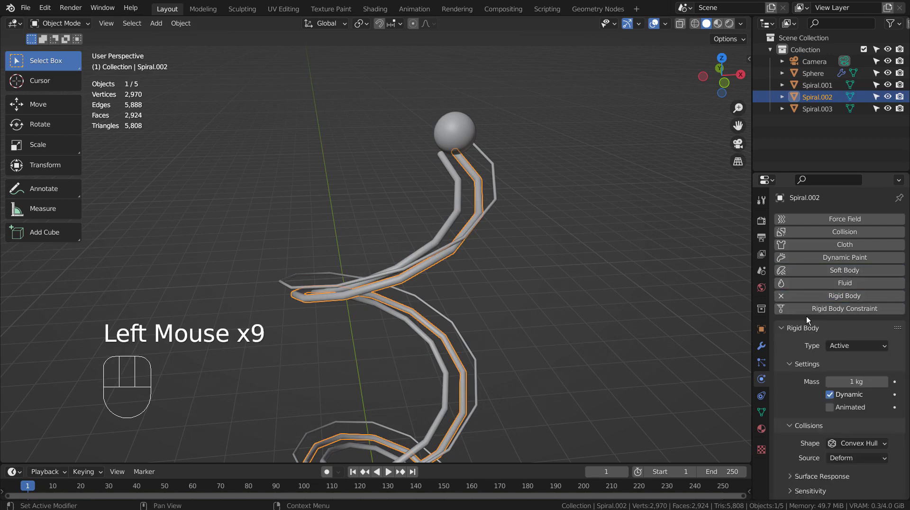
left_click(457, 207)
left_click(461, 208)
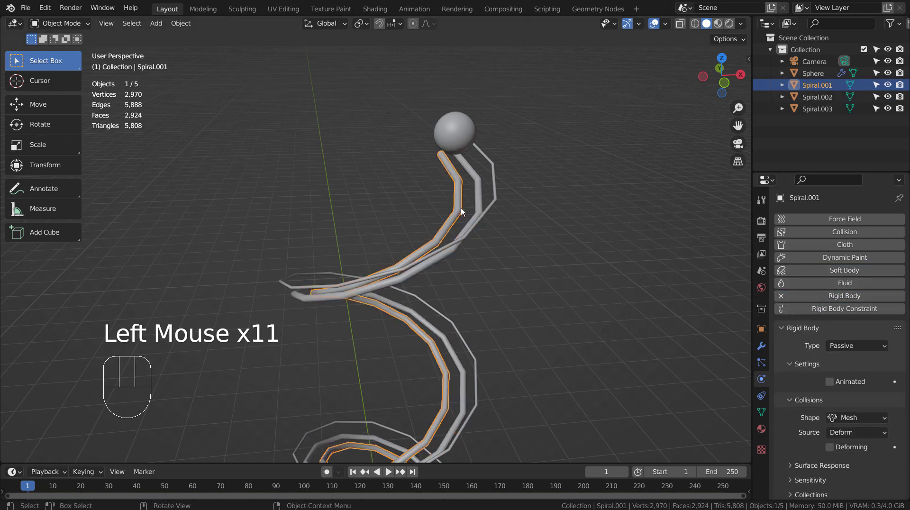
left_click(484, 207)
left_click(476, 195)
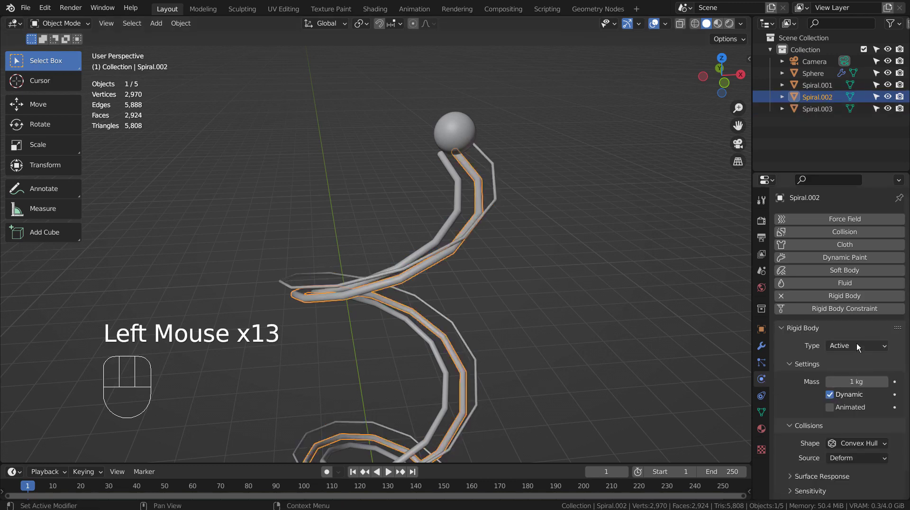
left_click_drag(857, 343, 857, 373)
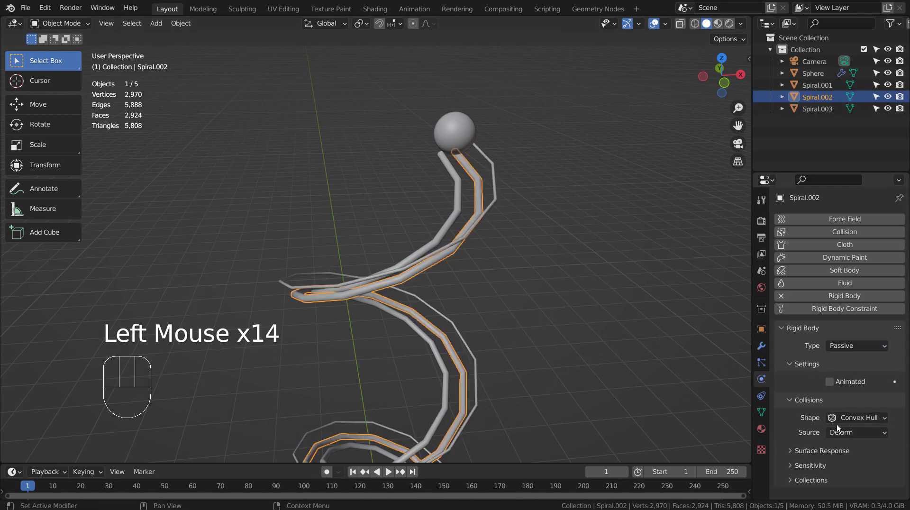
left_click_drag(837, 424, 838, 328)
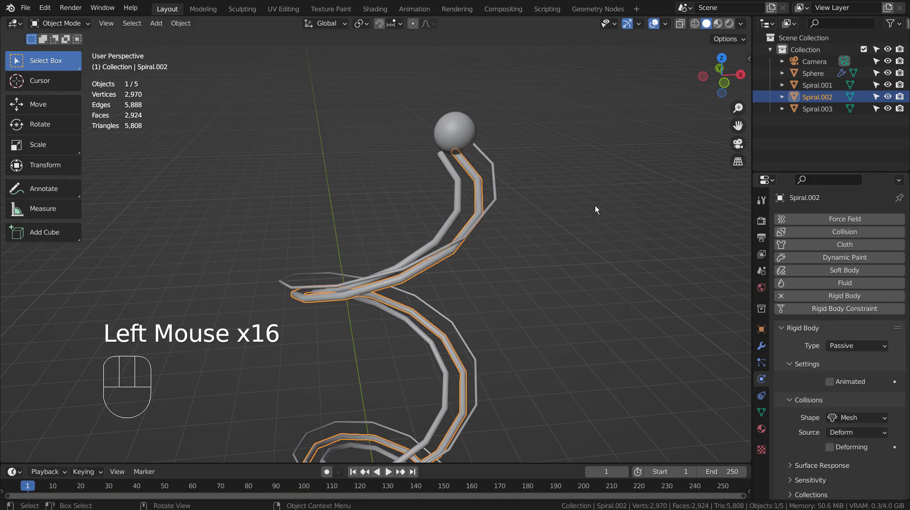
Give the thin outer rail Spiral.003 a Passive rigid body with the Mesh collision shape.
left_click(500, 181)
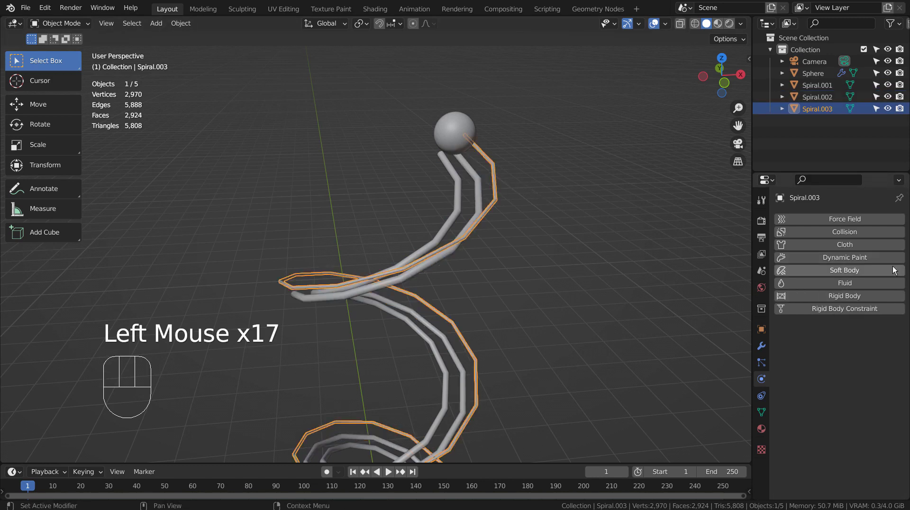
left_click(852, 296)
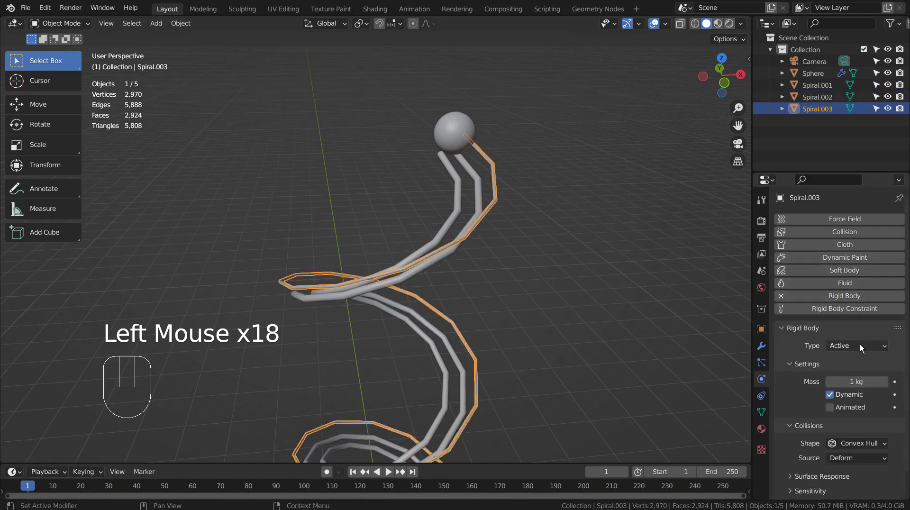
left_click_drag(860, 345, 863, 373)
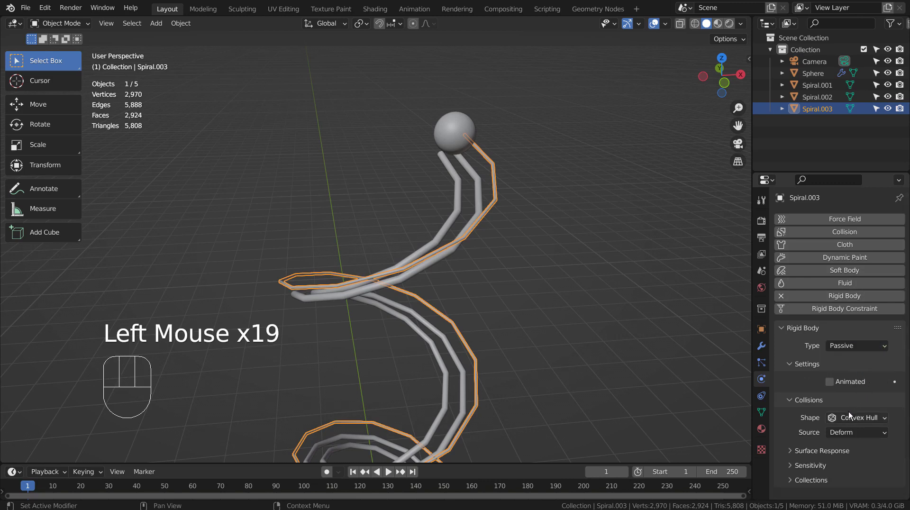
left_click_drag(846, 419, 829, 331)
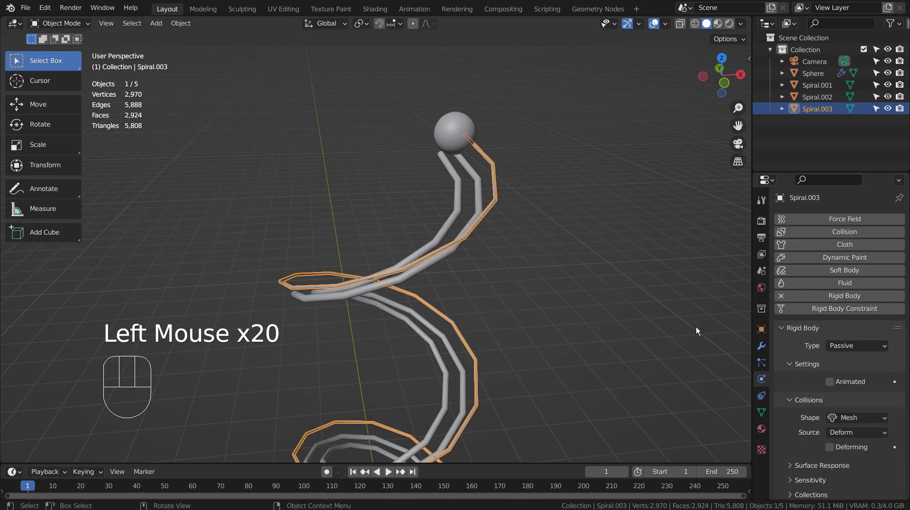
Select the sphere and save the file.
left_click(631, 262)
left_click(438, 134)
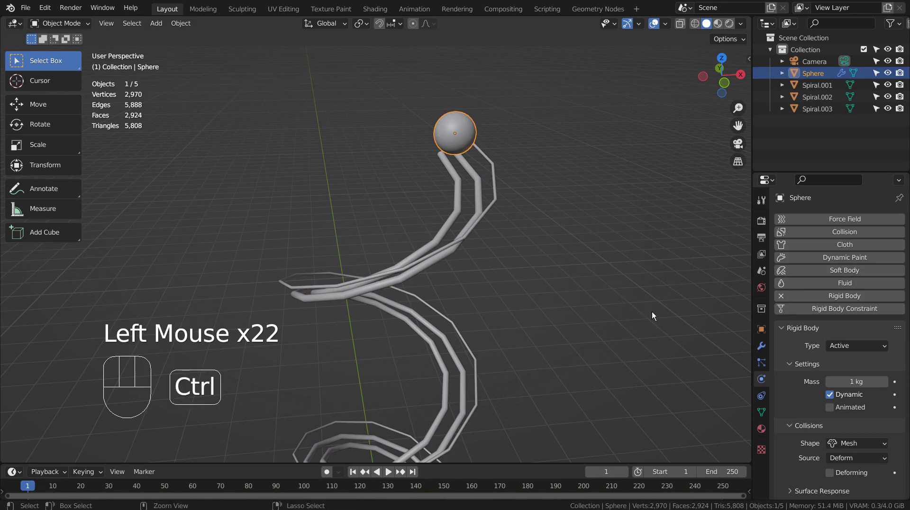
key("ctrl+s")
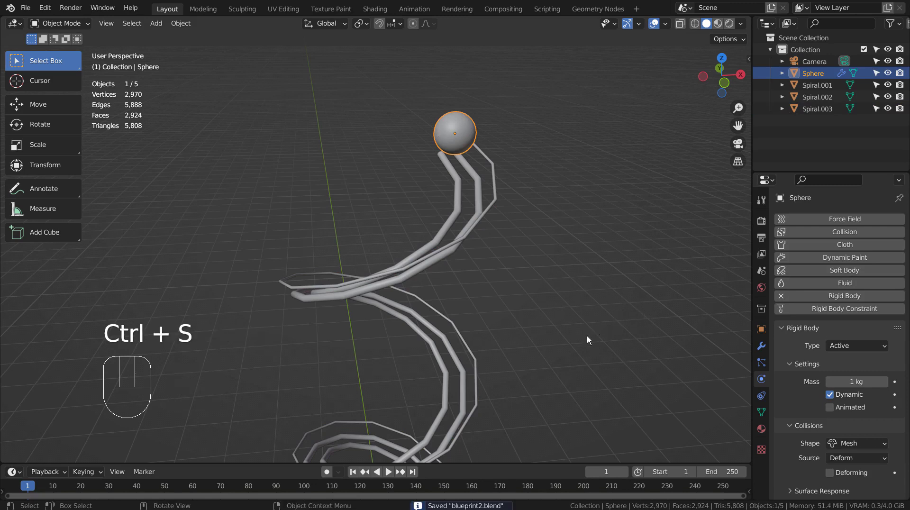
Play the rigid body simulation to check how the ball moves, and return to the first frame.
left_click(393, 471)
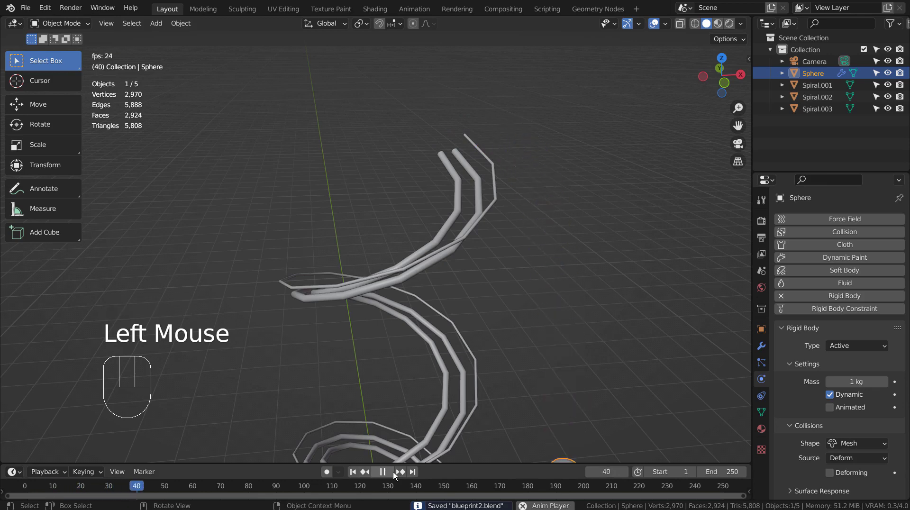
left_click(394, 471)
left_click(353, 471)
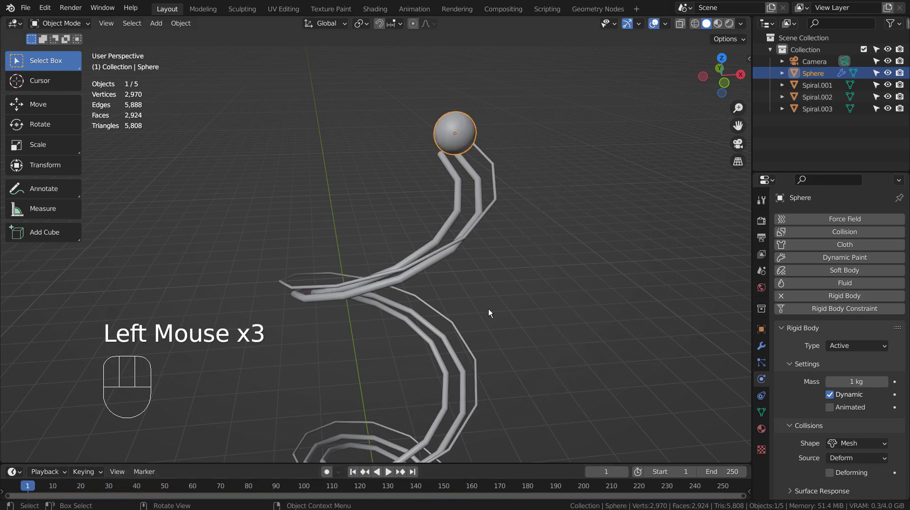
Inspect how the sphere sits on the rails and scale it down by a factor of 0.637.
middle_click_drag(545, 263, 47, 280)
left_click(277, 163)
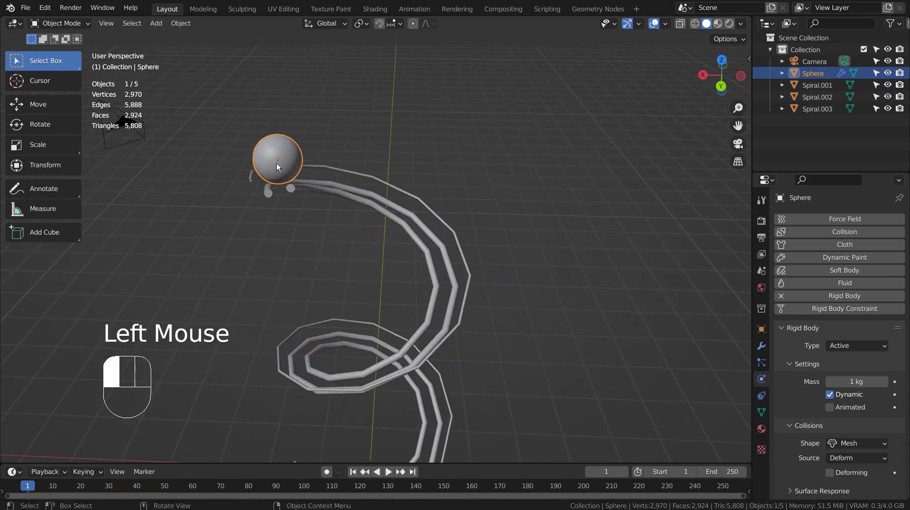
left_click(277, 164)
middle_click_drag(277, 163, 167, 199)
middle_click_drag(288, 234, 269, 235)
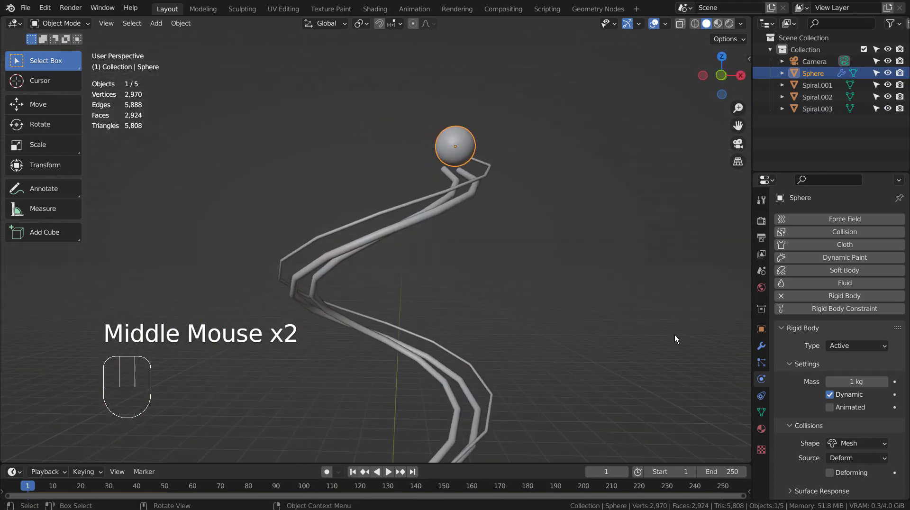
key("s")
left_click(381, 411)
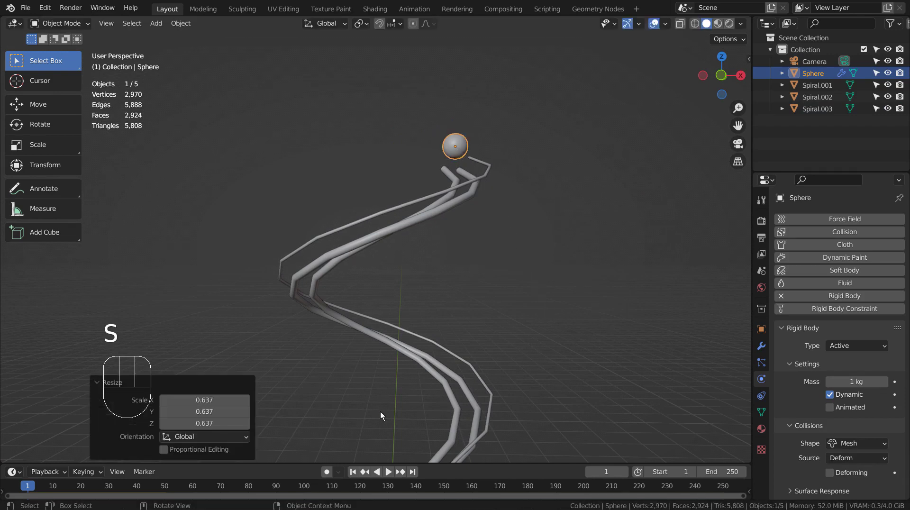
Replay the simulation with the smaller ball, following it along the whole spiral track, and return to the first frame.
left_click(393, 471)
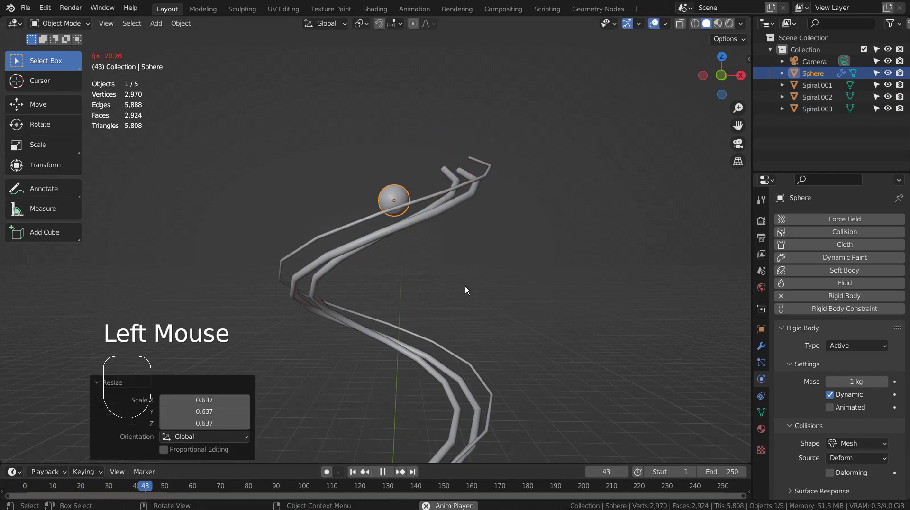
middle_click_drag(544, 332, 485, 374)
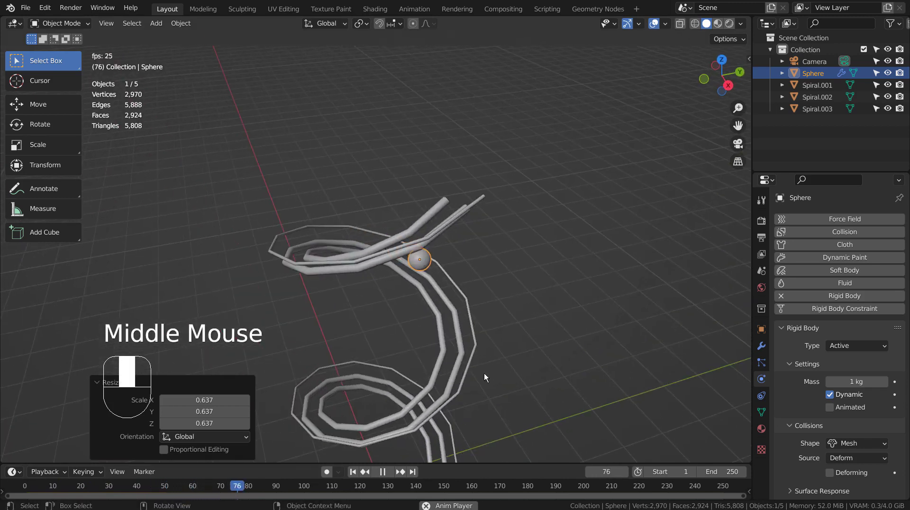
scroll(485, 373, "down", 3)
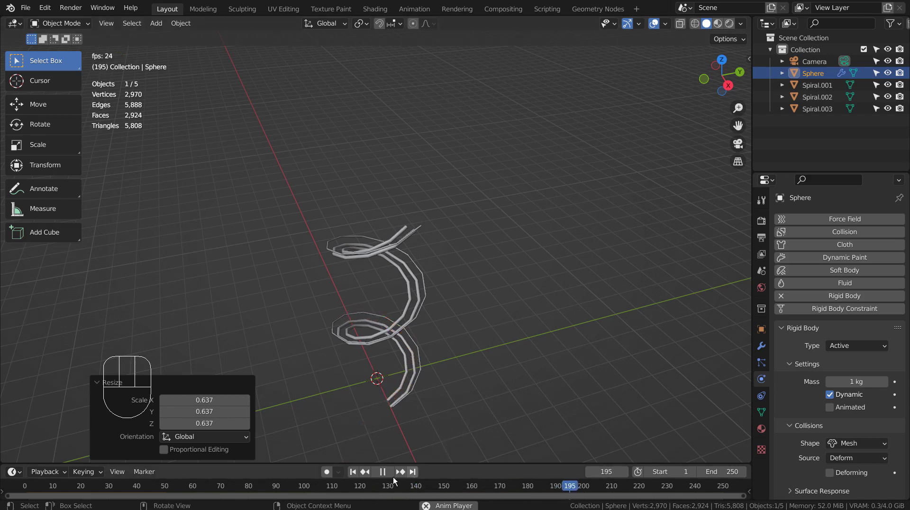
left_click(356, 475)
left_click(354, 473)
left_click(366, 472)
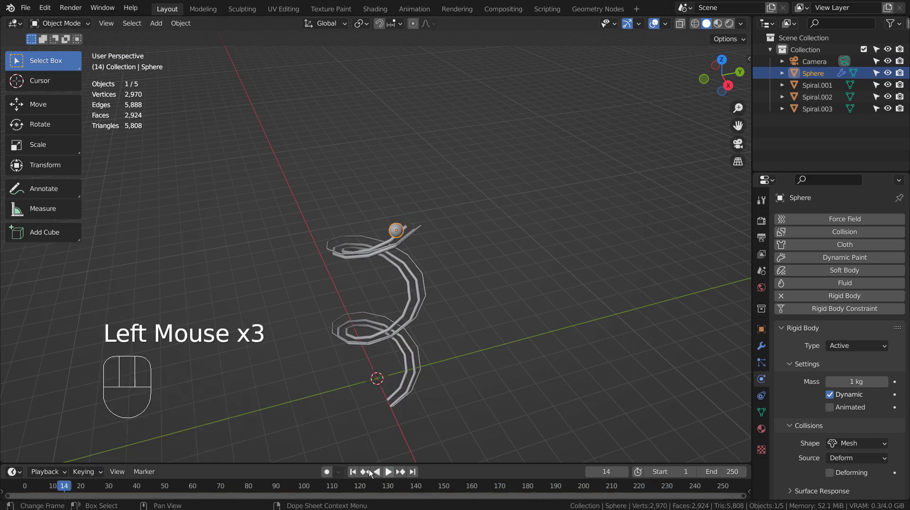
left_click(353, 472)
Apply a level 1 subdivision to each of the three spiral rails.
scroll(403, 270, "up", 3)
left_click(418, 225)
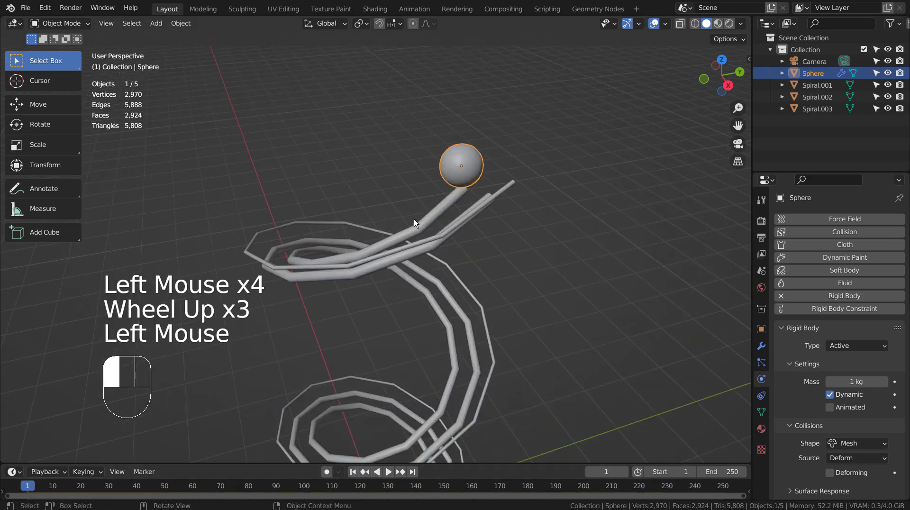
key("ctrl+1")
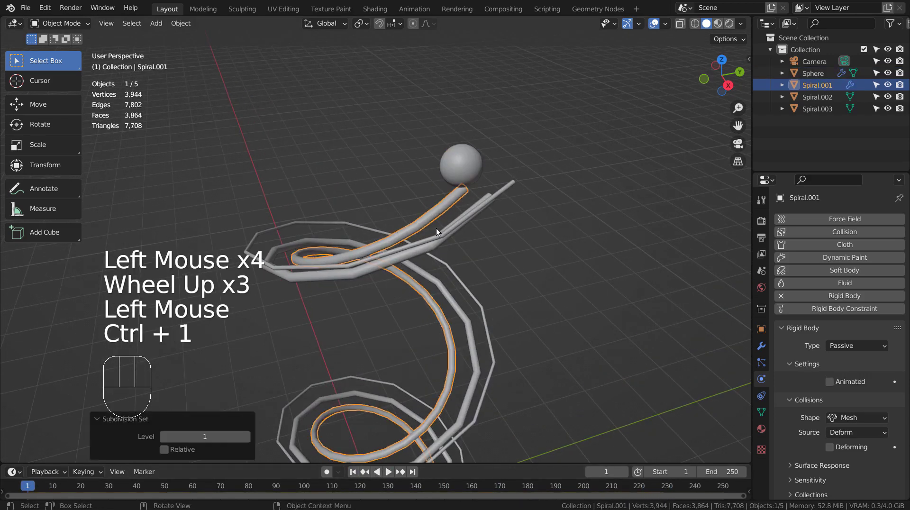
left_click(500, 190)
key("ctrl+1")
left_click(453, 305)
key("ctrl+1")
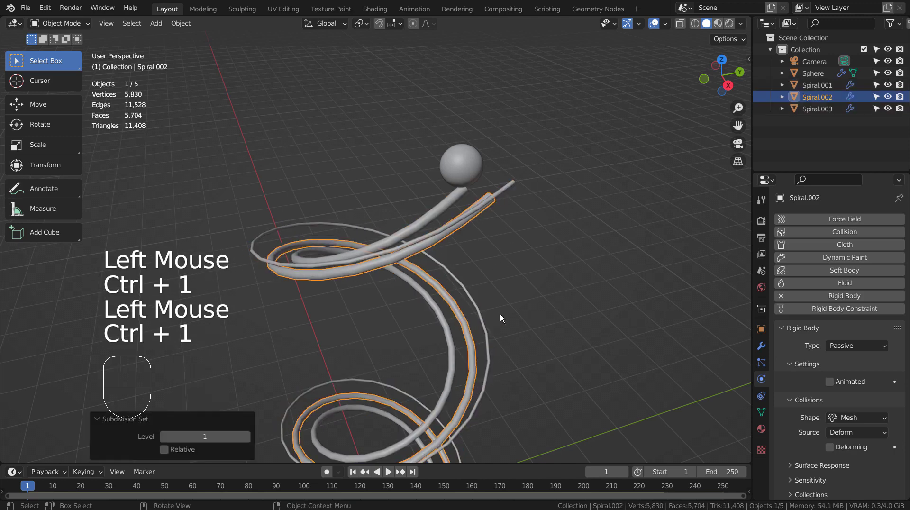
Set the subdivision to level 3 on all three spiral rails and clear the selection.
left_click(533, 310)
left_click(433, 258)
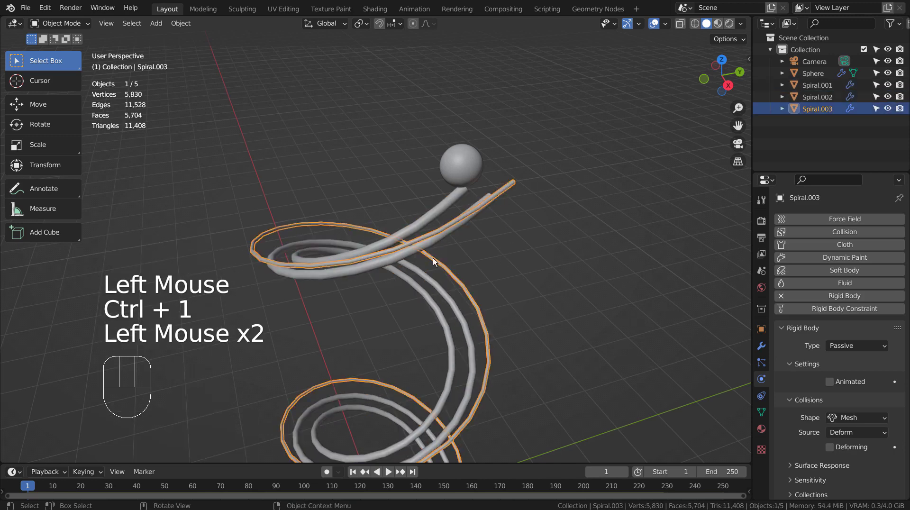
key("ctrl+3")
left_click(405, 252)
key("ctrl+3")
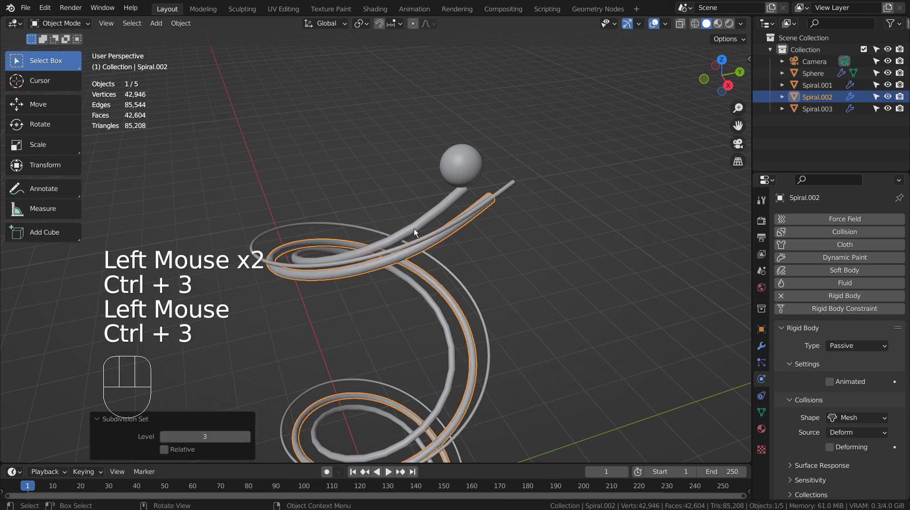
left_click(414, 228)
key("ctrl+3")
left_click(534, 298)
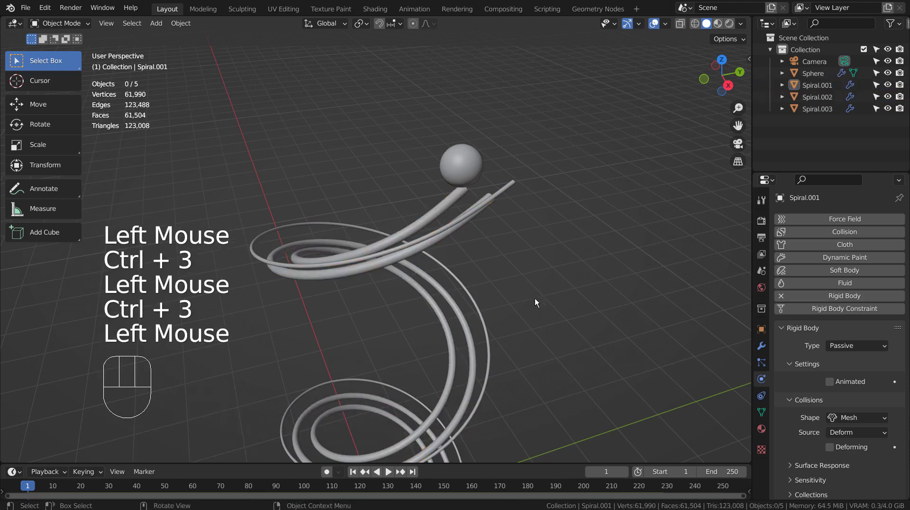
Play the simulation on the smoothed rails to check the ball's full descent, and pause it.
left_click(394, 470)
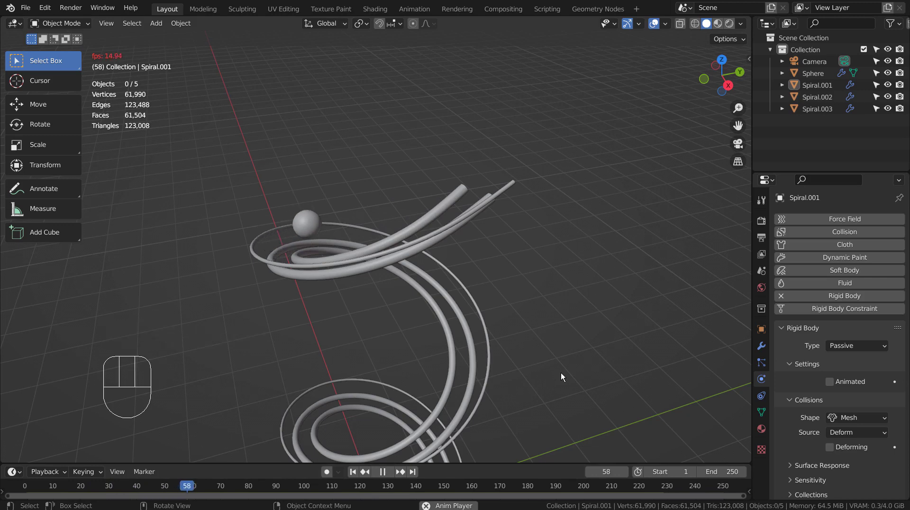
scroll(561, 373, "down", 4)
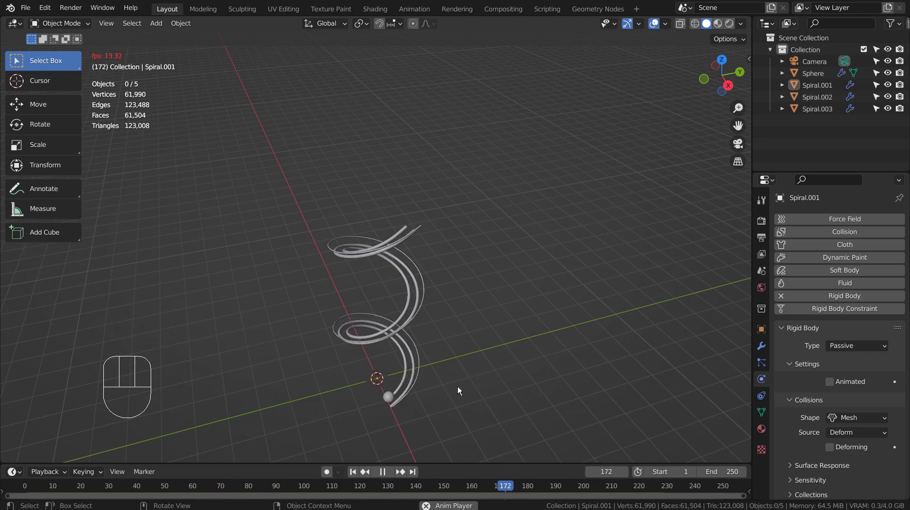
left_click(384, 471)
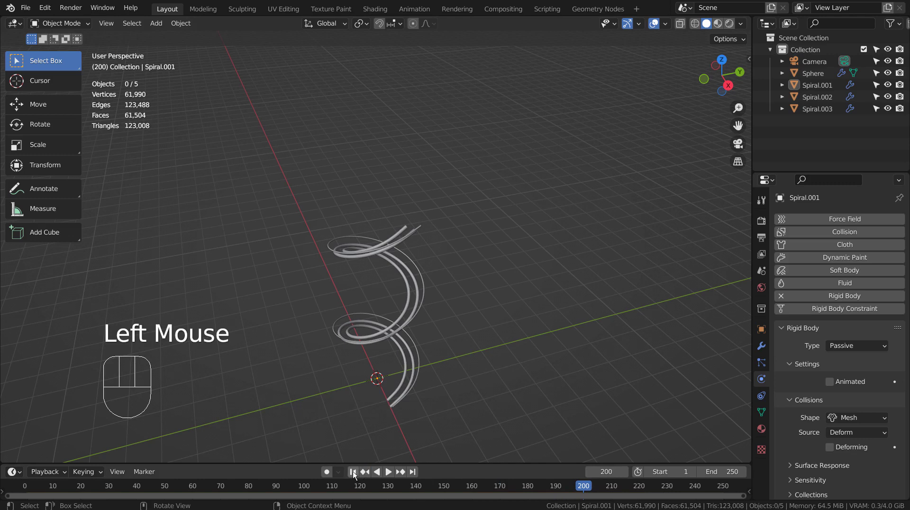
Add a plane at the origin beneath the spiral and scale it up by a factor of about 29.
key("shift+a")
left_click(616, 245)
key("s")
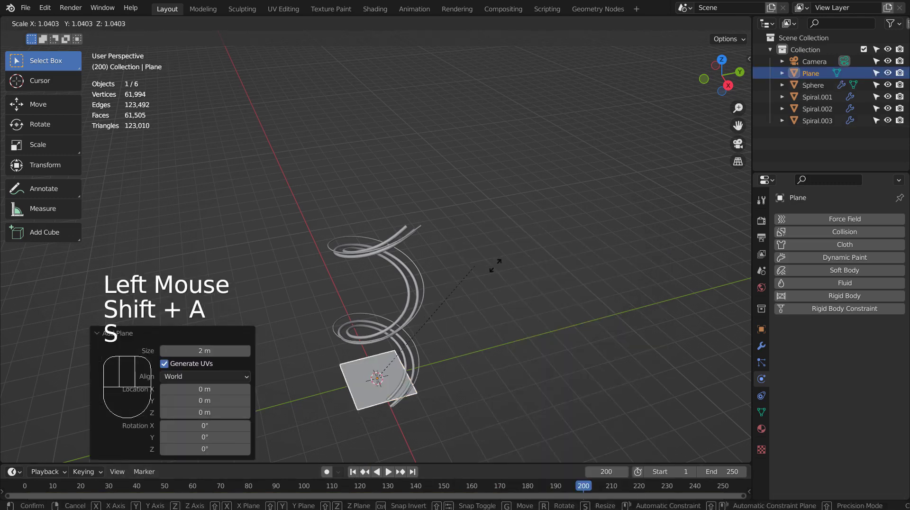
left_click(645, 244)
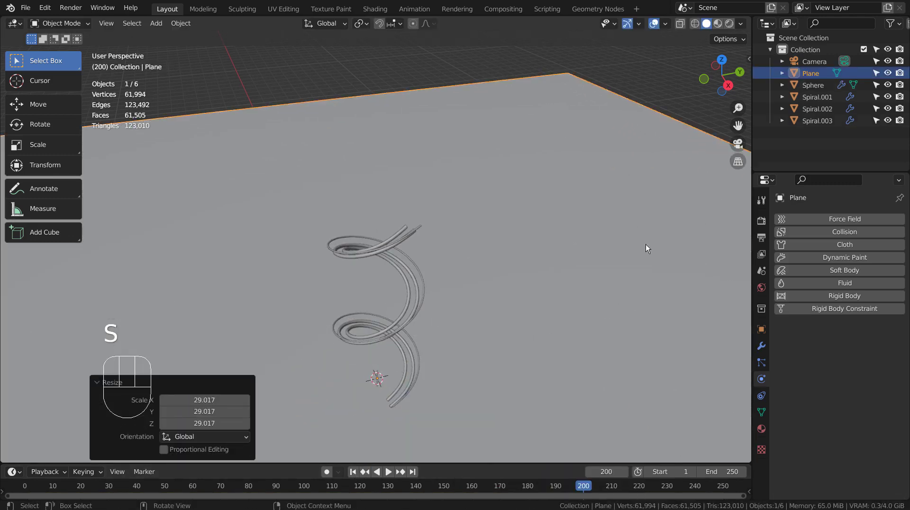
Make the plane a passive rigid body with a Mesh collision shape and save the file.
left_click(848, 295)
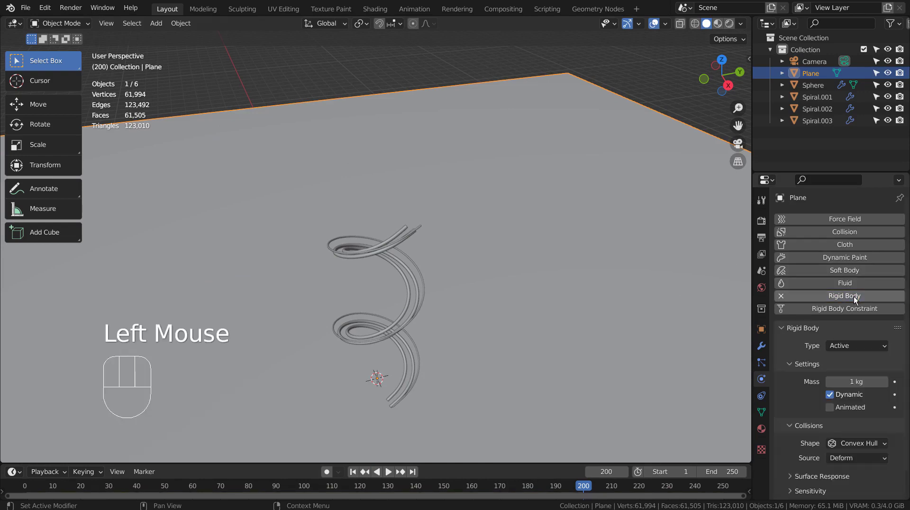
left_click(861, 342)
left_click(866, 368)
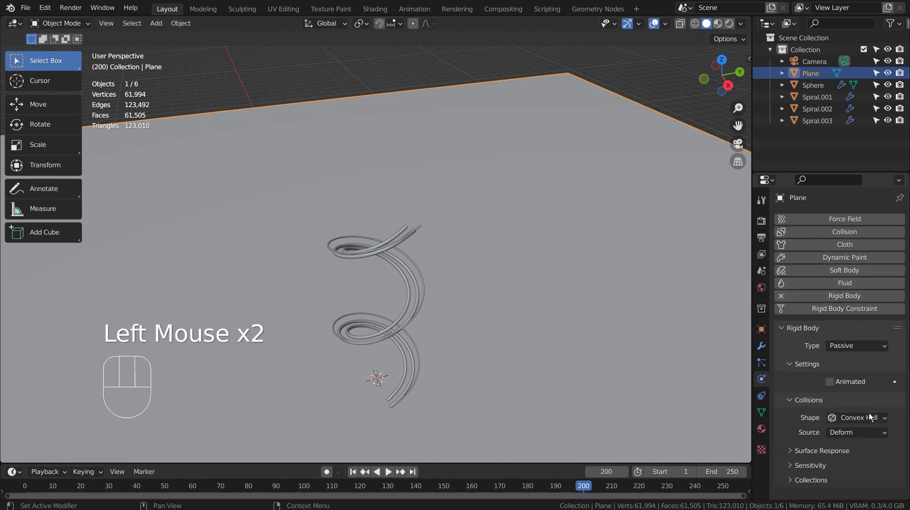
left_click(863, 421)
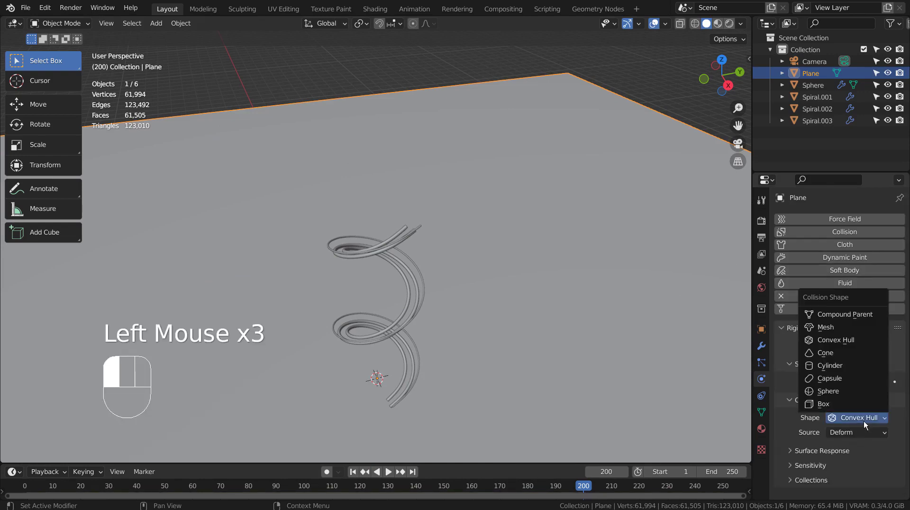
left_click(850, 327)
key("ctrl+s")
Replay the simulation from the first frame to check how the ball lands on the plane, and return to the start.
left_click(388, 471)
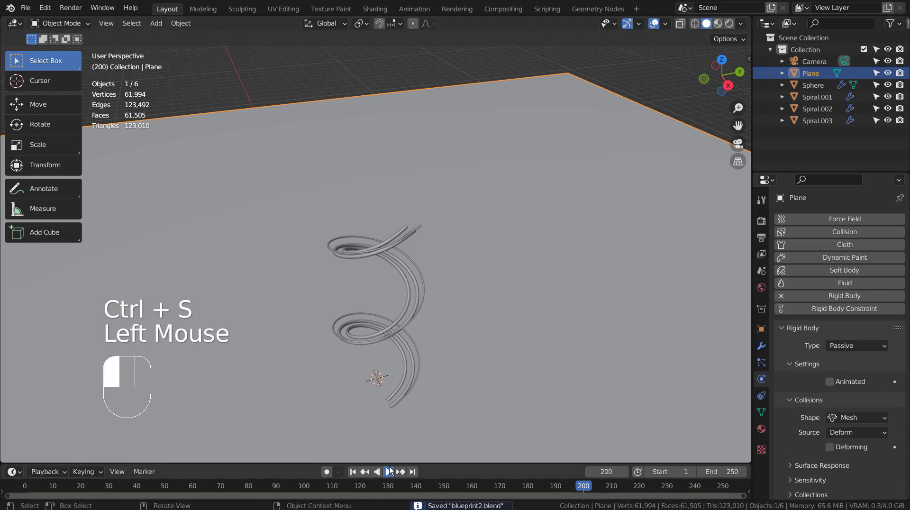
left_click(388, 471)
left_click(354, 472)
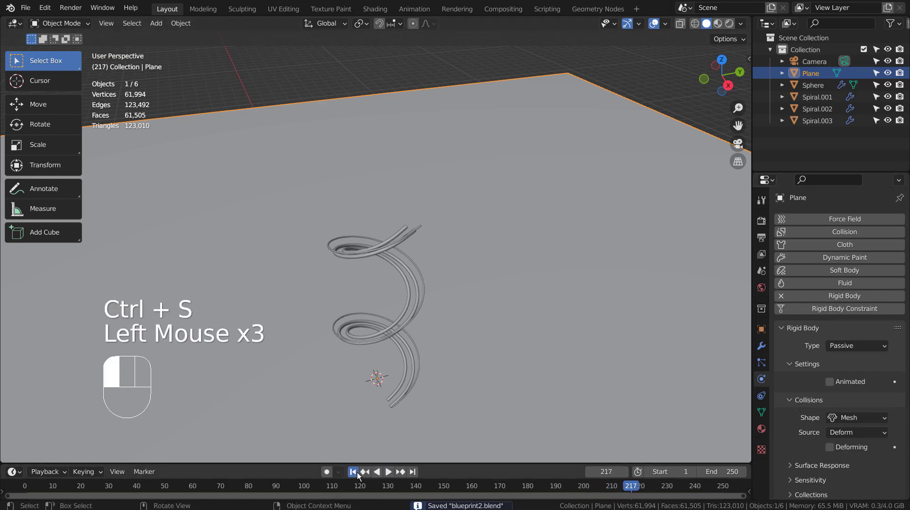
left_click(386, 471)
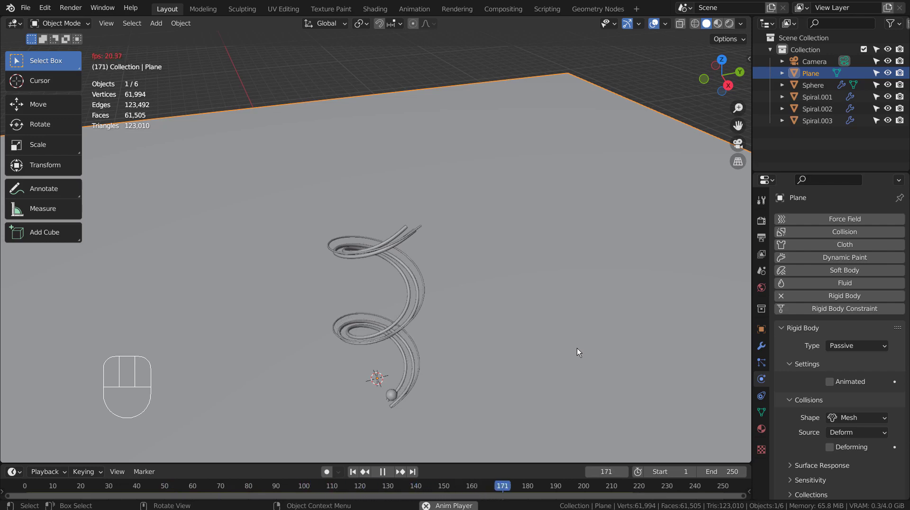
left_click(384, 472)
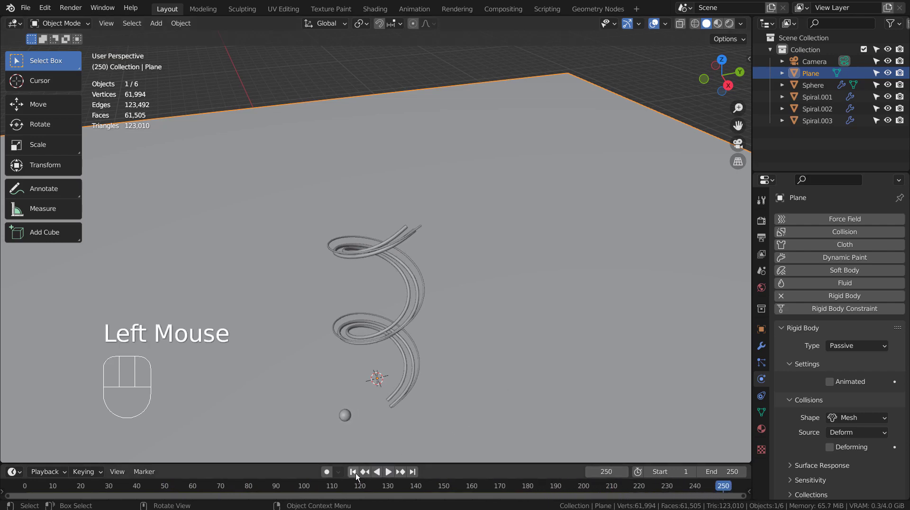
left_click(353, 472)
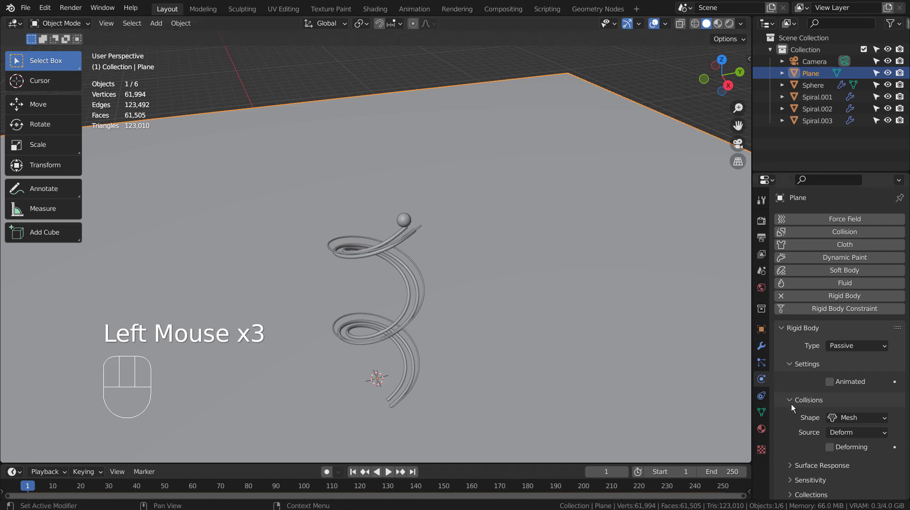
Give the plane a new material with a grey base color of value 0.242 and metallic 0.908.
left_click(762, 430)
left_click(857, 269)
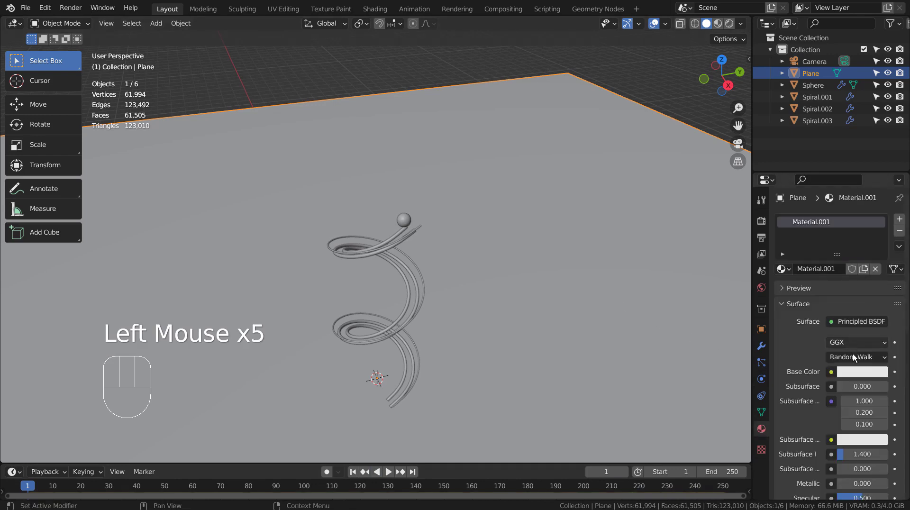
left_click(861, 375)
left_click(877, 245)
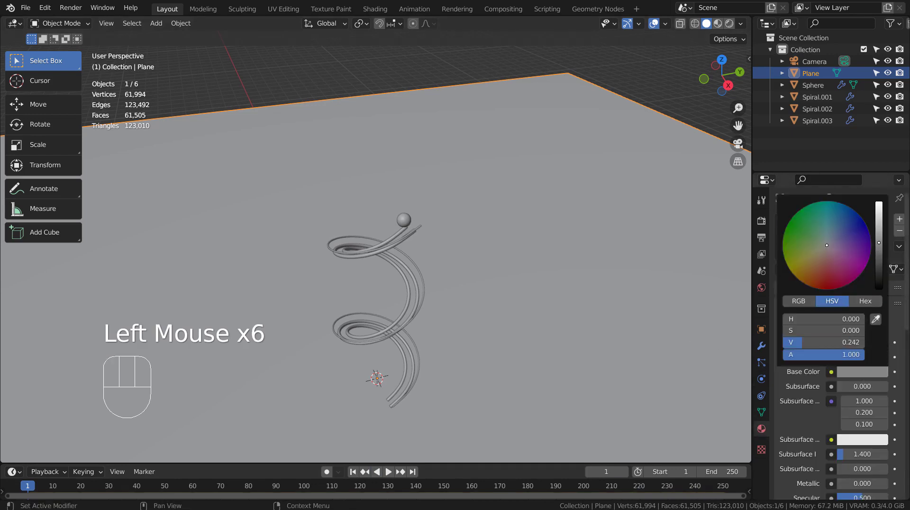
left_click_drag(846, 484, 888, 484)
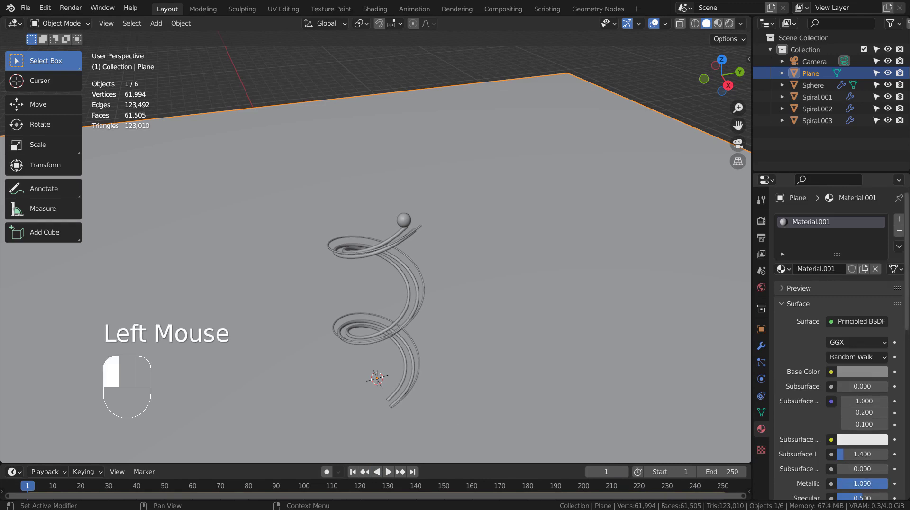
Show the scene in material preview, set the plane's roughness to 0.271 and darken its base color to a deeper grey.
left_click(724, 26)
scroll(862, 462, "down", 2)
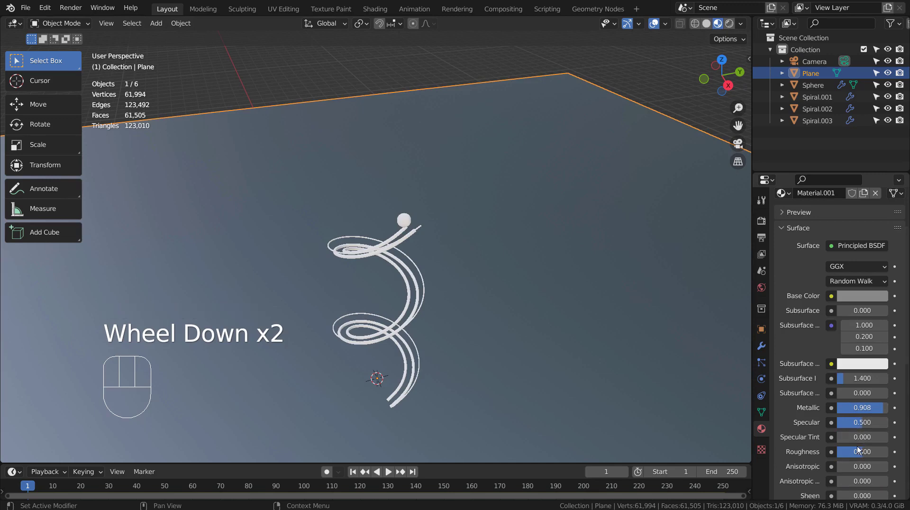
left_click_drag(857, 451, 848, 452)
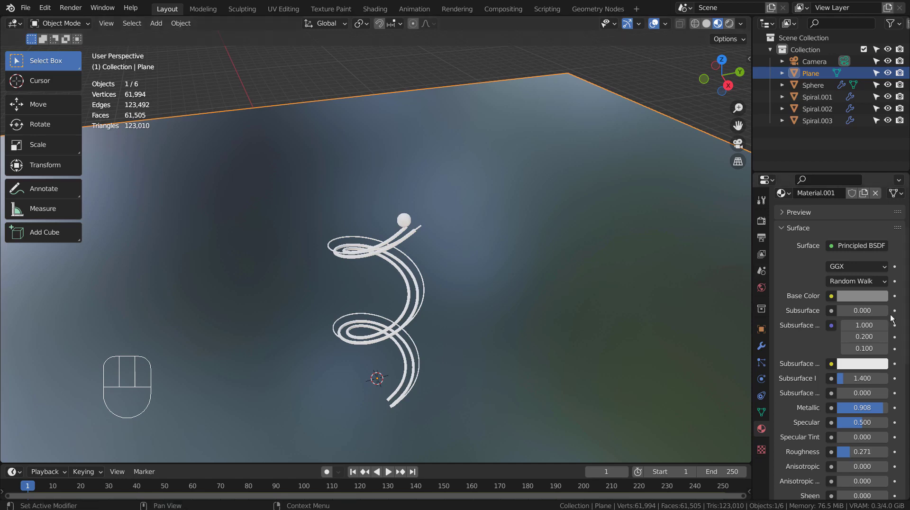
left_click(882, 297)
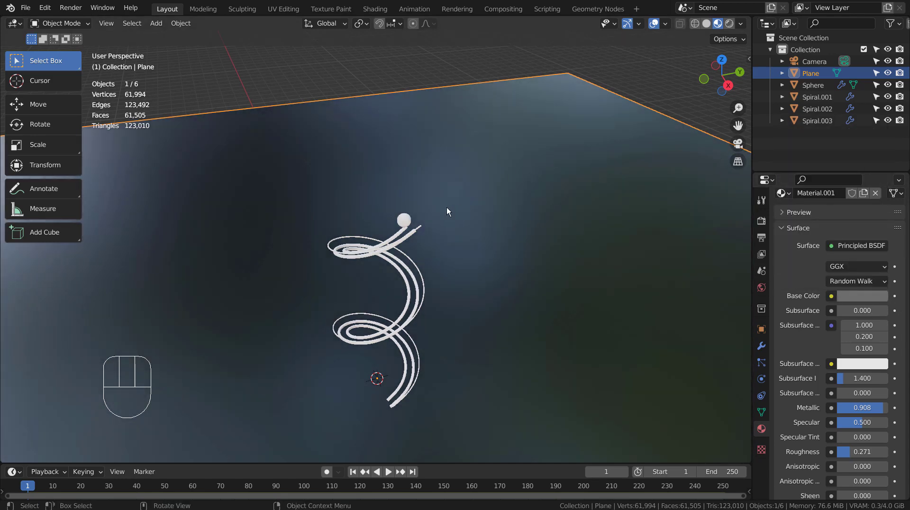
Give the sphere a new material with a pure white base color of value 1.000.
scroll(420, 231, "up", 2)
middle_click_drag(428, 234, 474, 239)
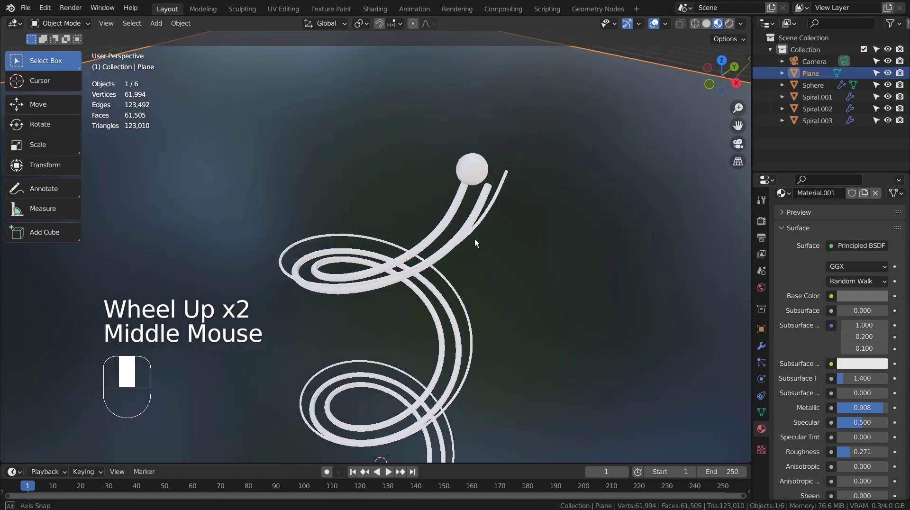
left_click(474, 168)
left_click(826, 269)
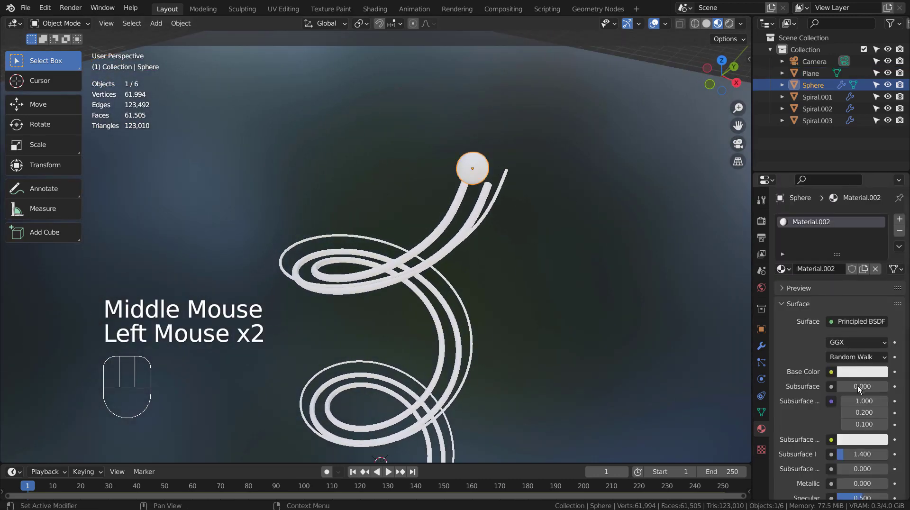
left_click(870, 372)
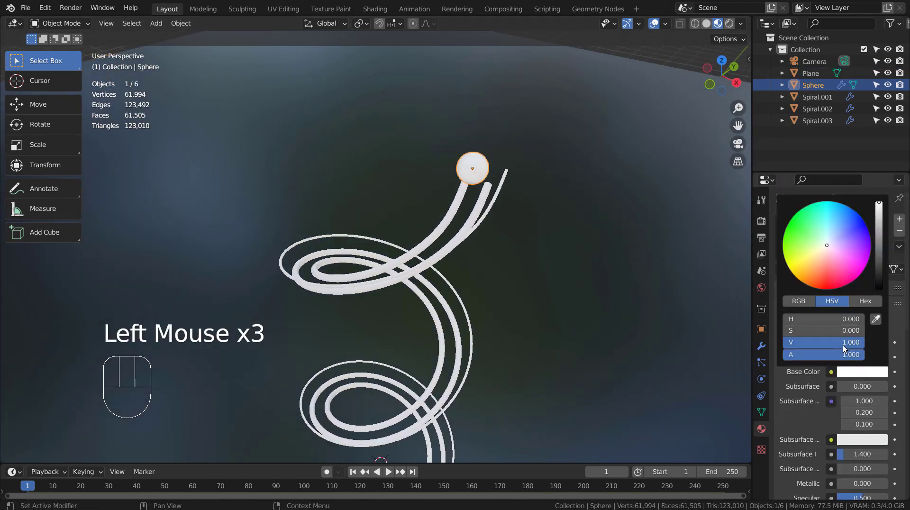
Set the sphere material's metallic to 0.917 and roughness to 0.124, keeping the viewport in material preview.
left_click_drag(855, 484, 879, 483)
scroll(863, 426, "down", 3)
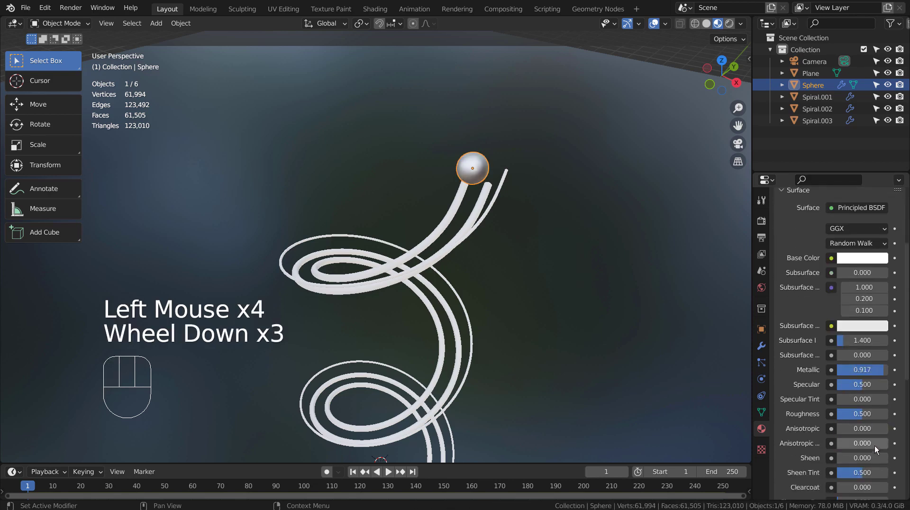
left_click_drag(867, 414, 852, 414)
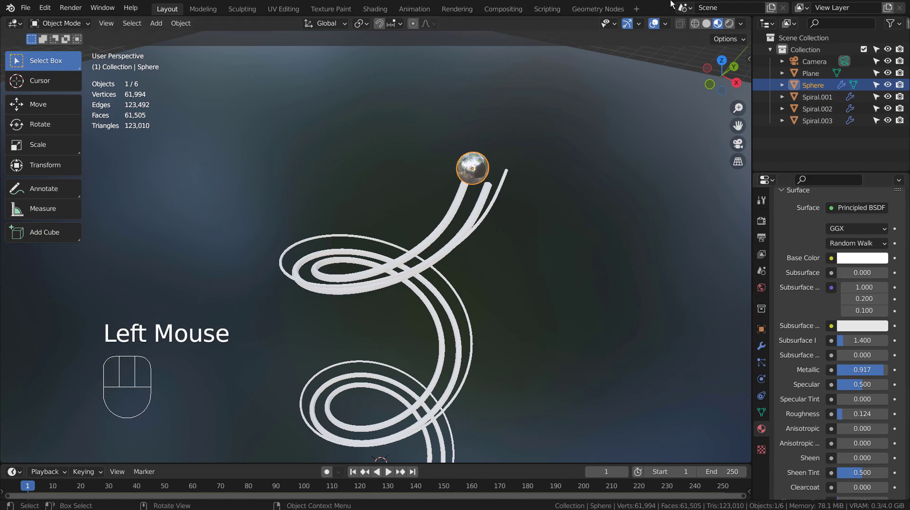
left_click(707, 24)
left_click(717, 24)
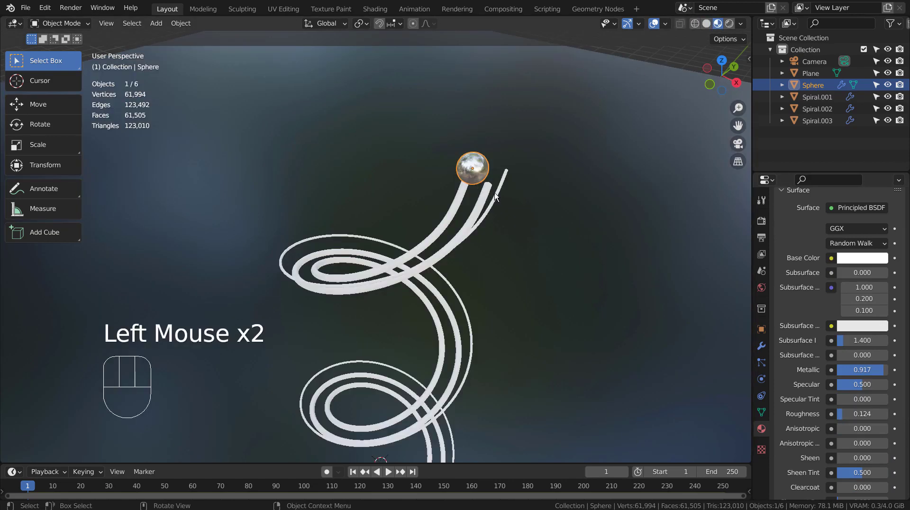
Assign the sphere's existing metallic material, Material.002, to the two inner rails, Spiral.002 and Spiral.001.
left_click(483, 199)
left_click(782, 269)
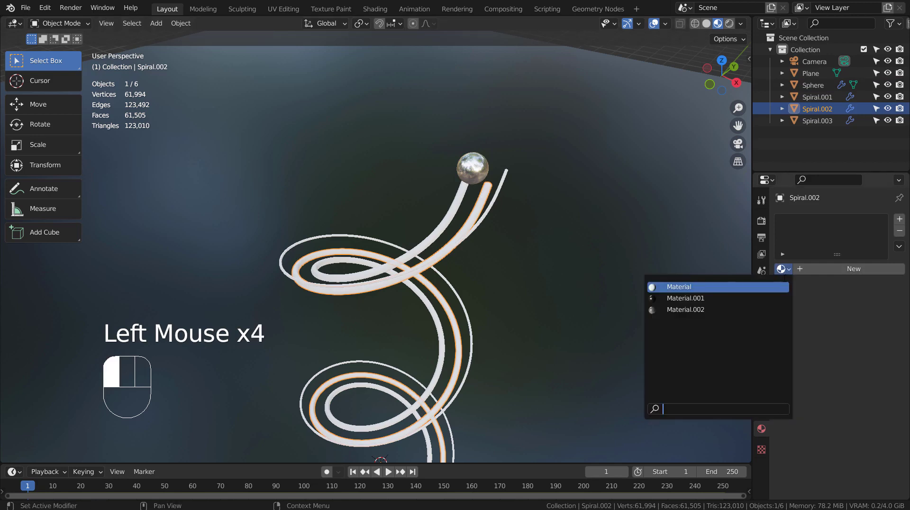
left_click(775, 309)
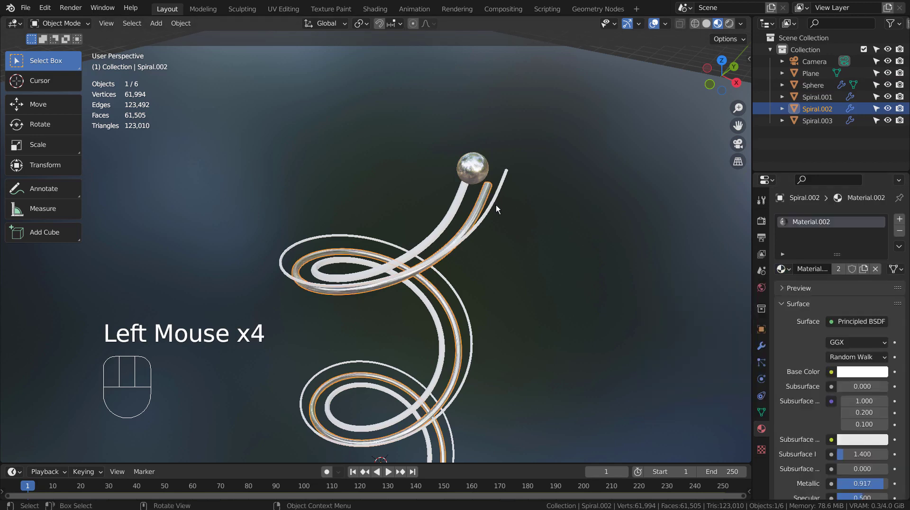
left_click(461, 204)
left_click_drag(782, 269, 777, 311)
Give the thin outer rail, Spiral.003, a new material with an Emission surface shader.
left_click(507, 183)
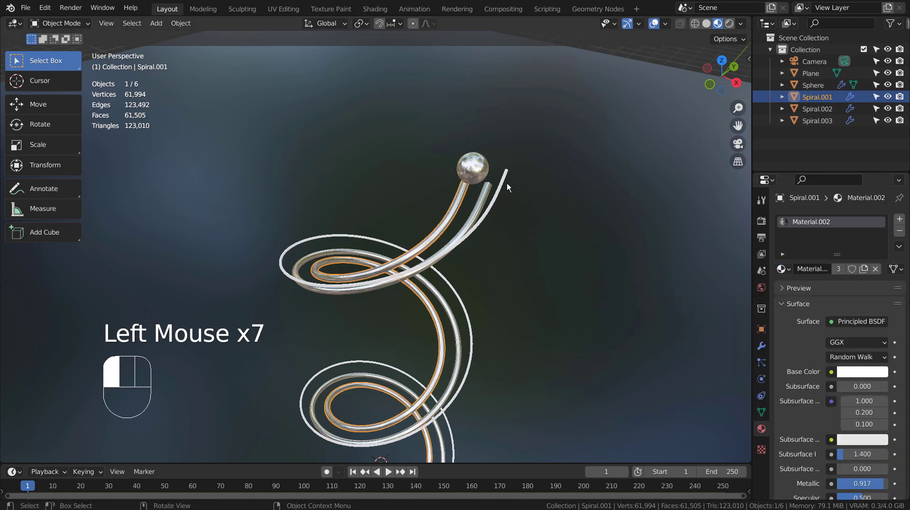
left_click(509, 177)
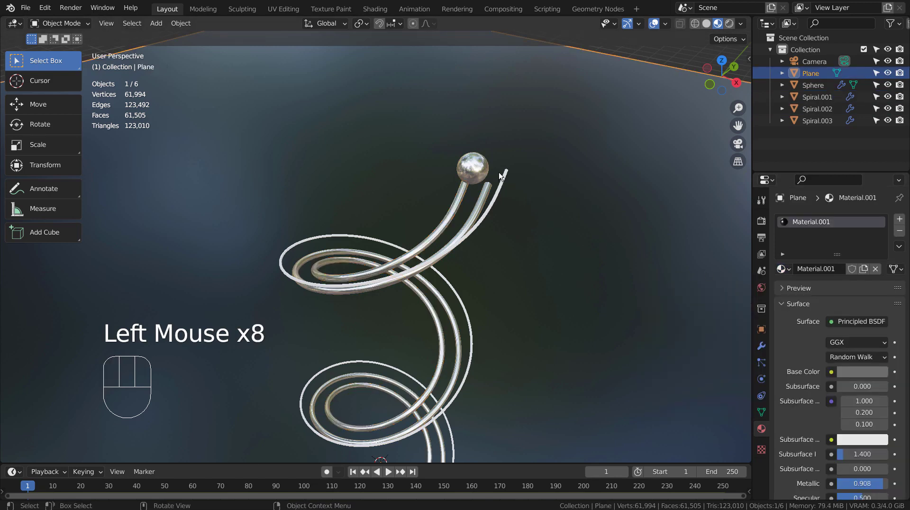
left_click(506, 177)
left_click(507, 177)
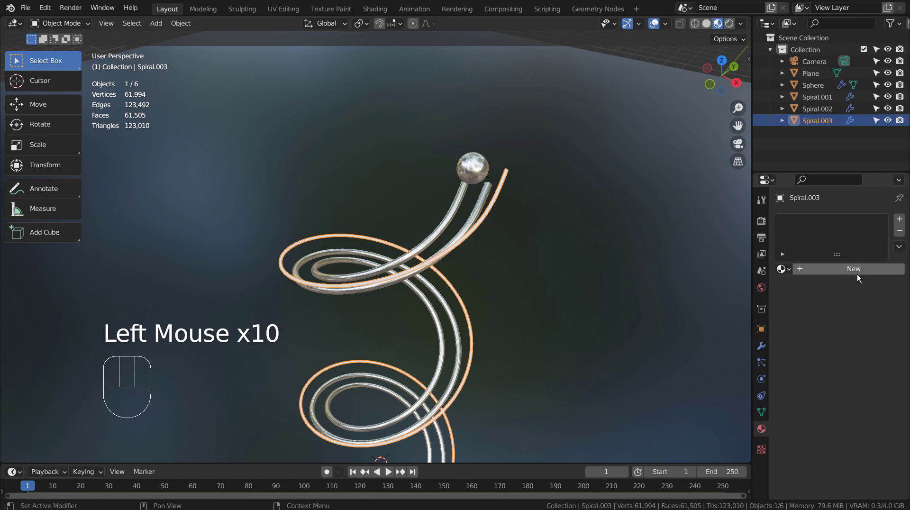
left_click(855, 270)
left_click(844, 321)
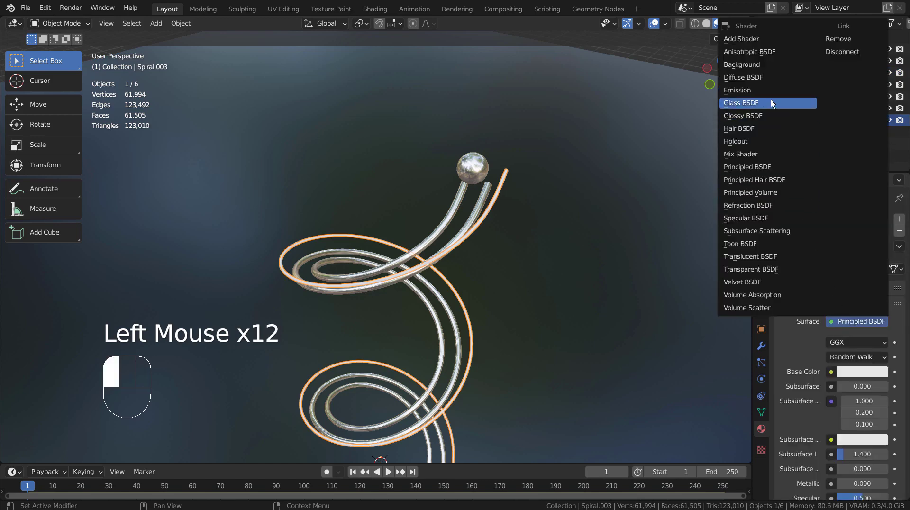
left_click_drag(770, 103, 769, 91)
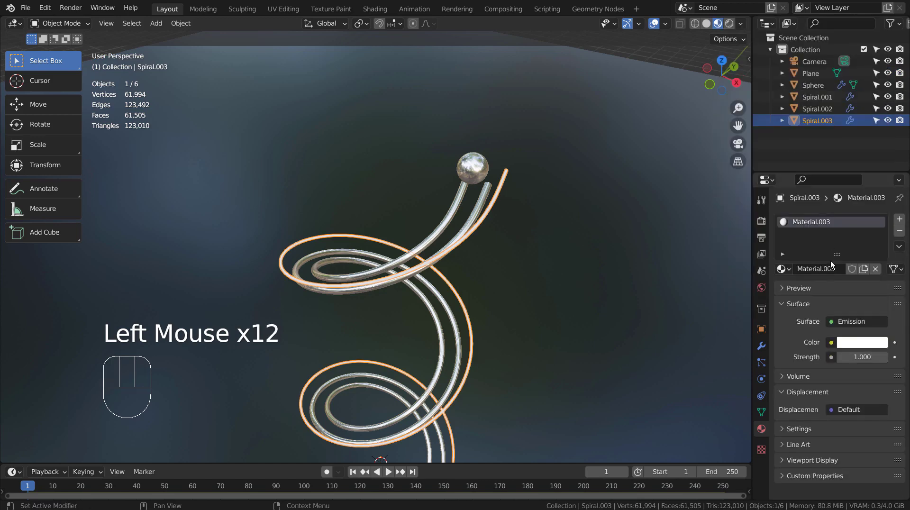
Set the outer rail's emission color to hot pink (hue 0.949, saturation 0.968) and its strength to 15.
left_click(857, 342)
left_click_drag(846, 239, 845, 246)
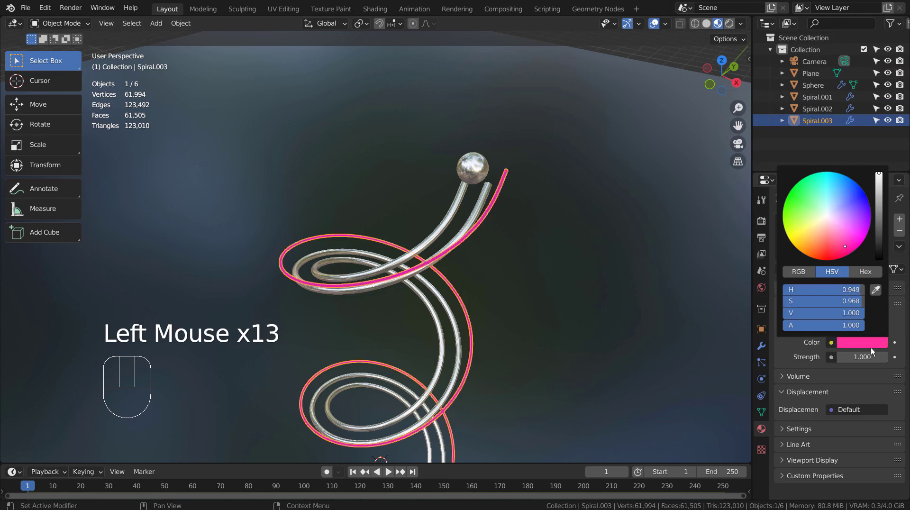
left_click(865, 360)
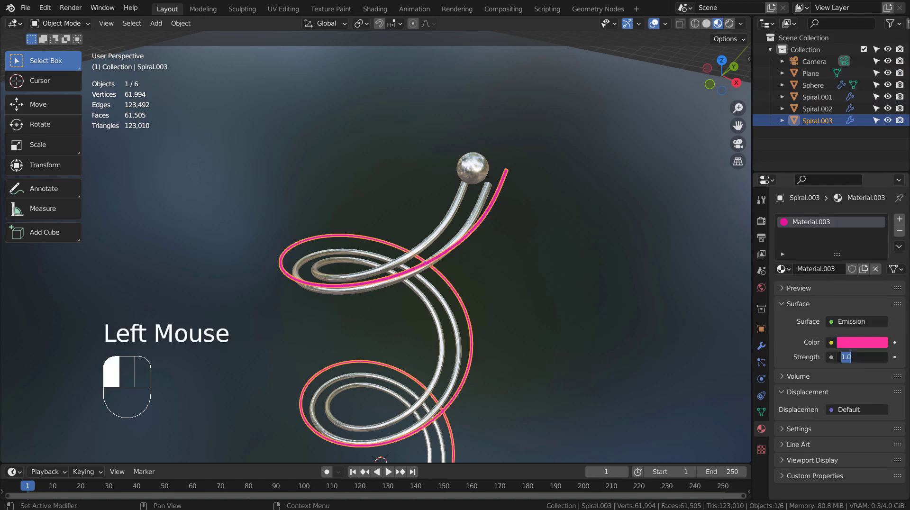
type("15")
key("Return")
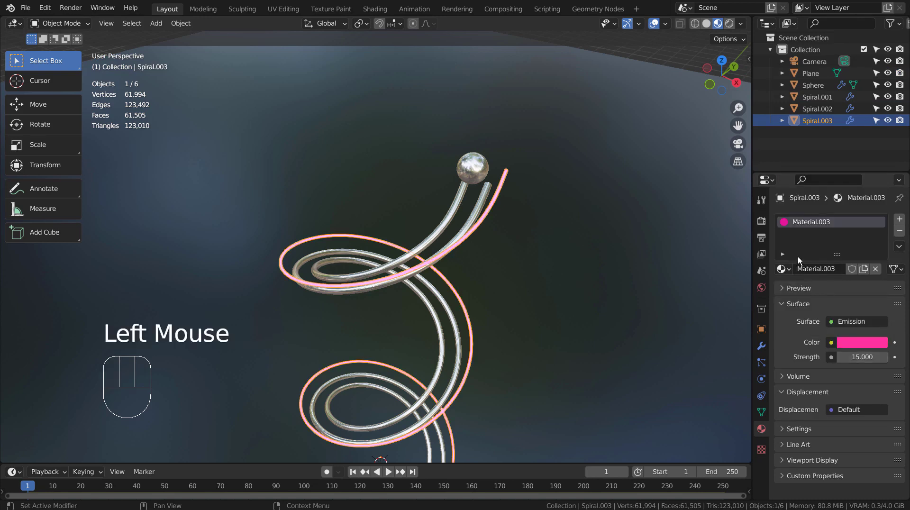
Switch the render engine to Eevee, enable Bloom and deselect the outer rail to inspect the whole spiral.
left_click(760, 220)
left_click(852, 220)
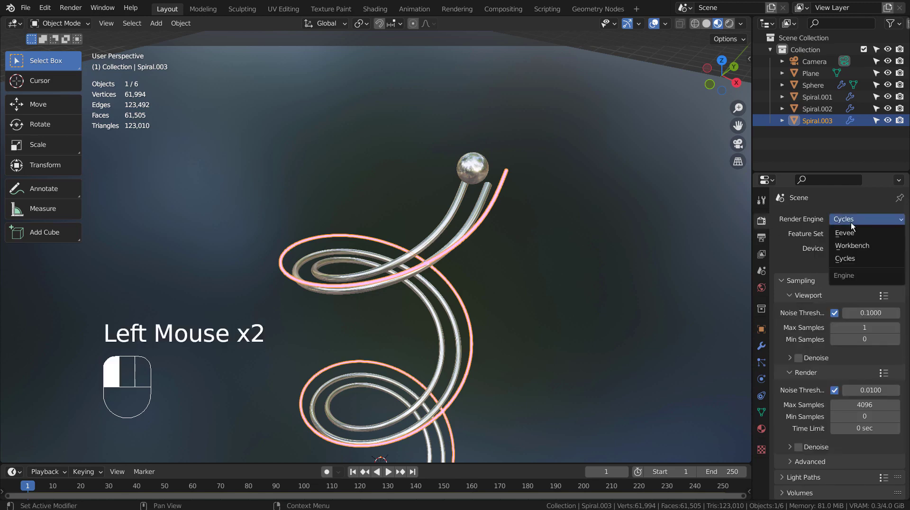
left_click(848, 233)
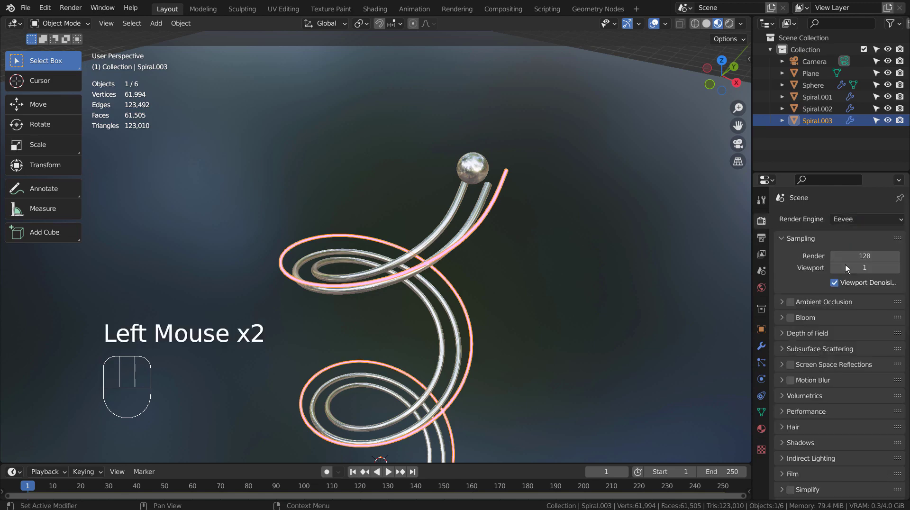
left_click(789, 318)
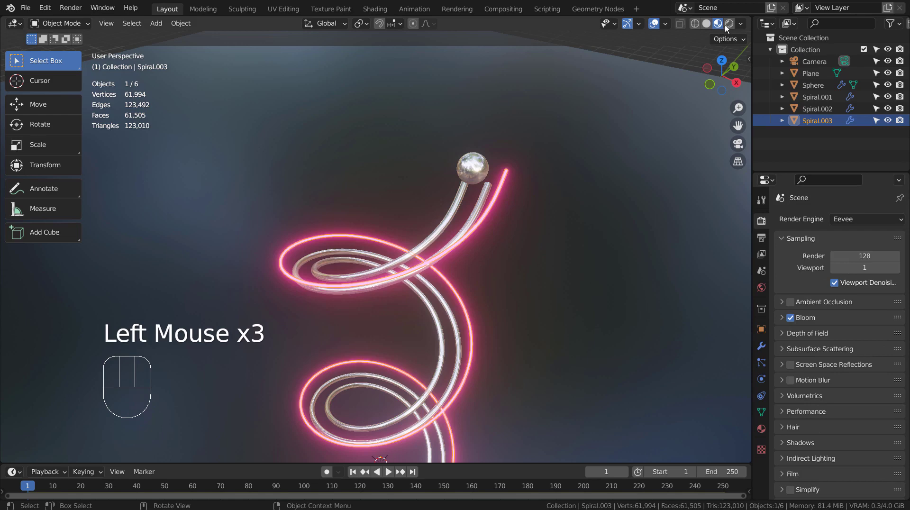
left_click(692, 47)
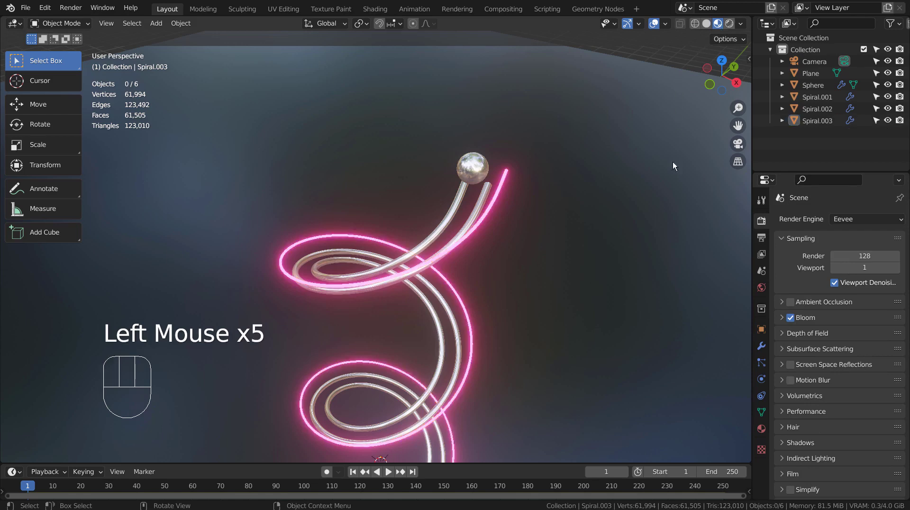
middle_click_drag(649, 228, 582, 266)
scroll(600, 263, "down", 1)
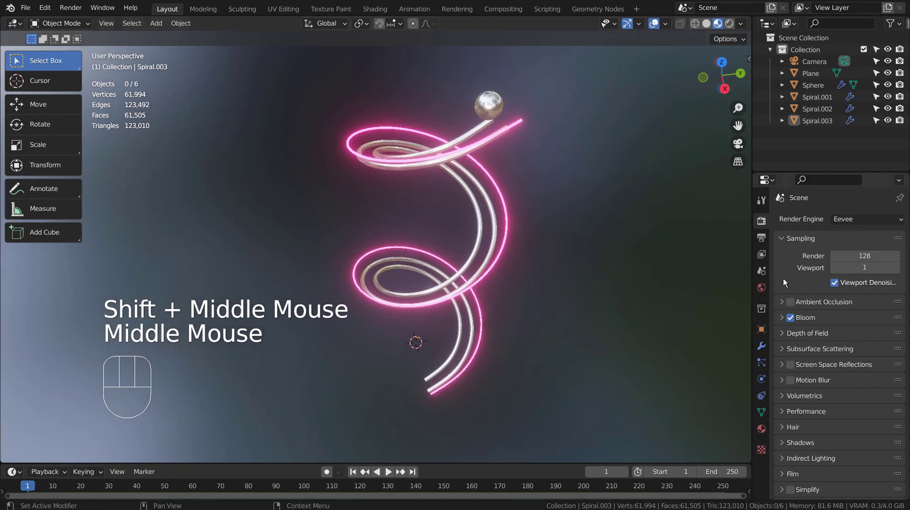
Change the outer rail's emission color to light blue after trying a mint green.
left_click(762, 428)
left_click(863, 364)
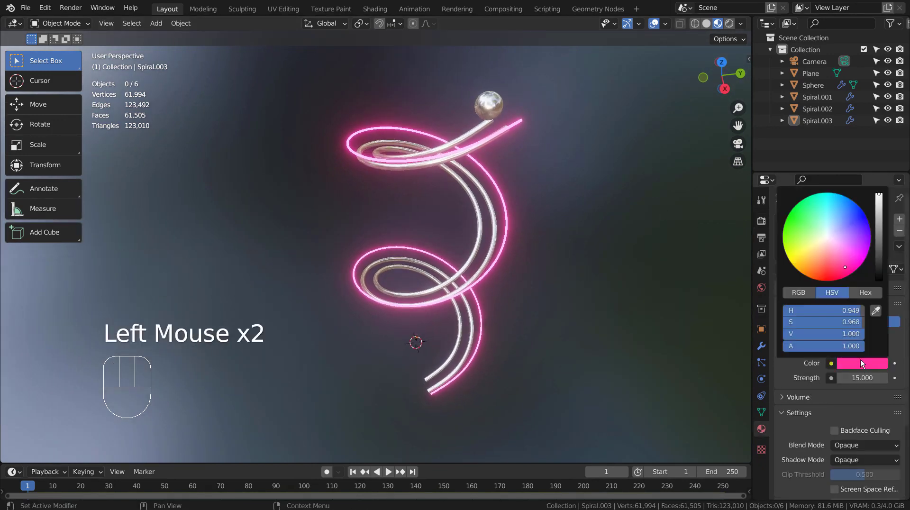
left_click(818, 218)
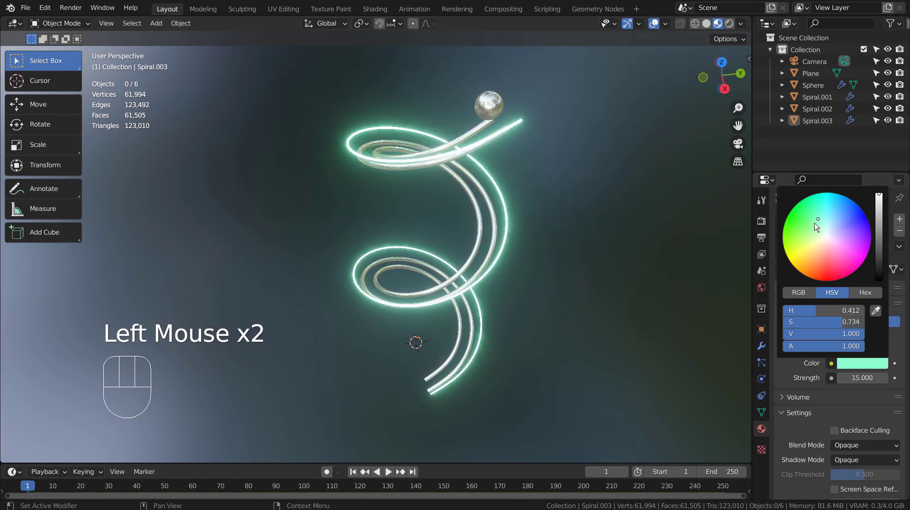
left_click(840, 218)
Play the ball simulation from frame 1 in the material preview.
left_click(594, 178)
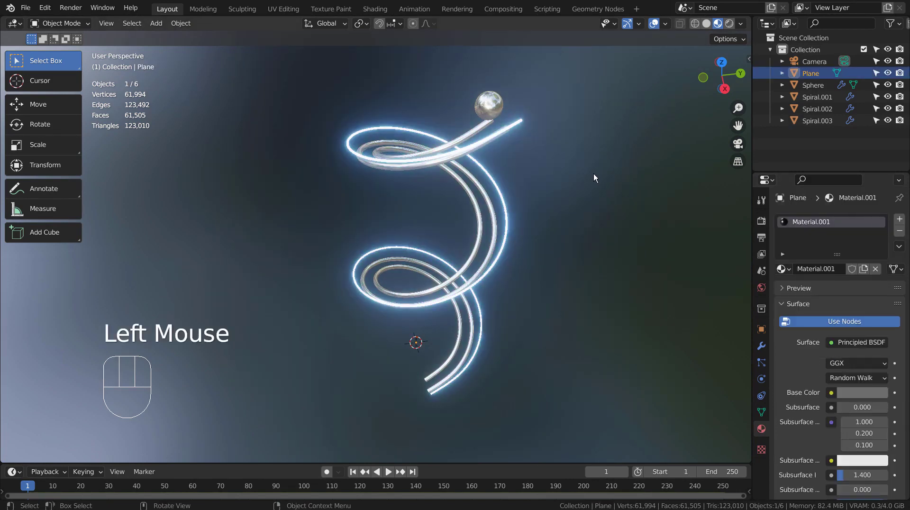
left_click(389, 472)
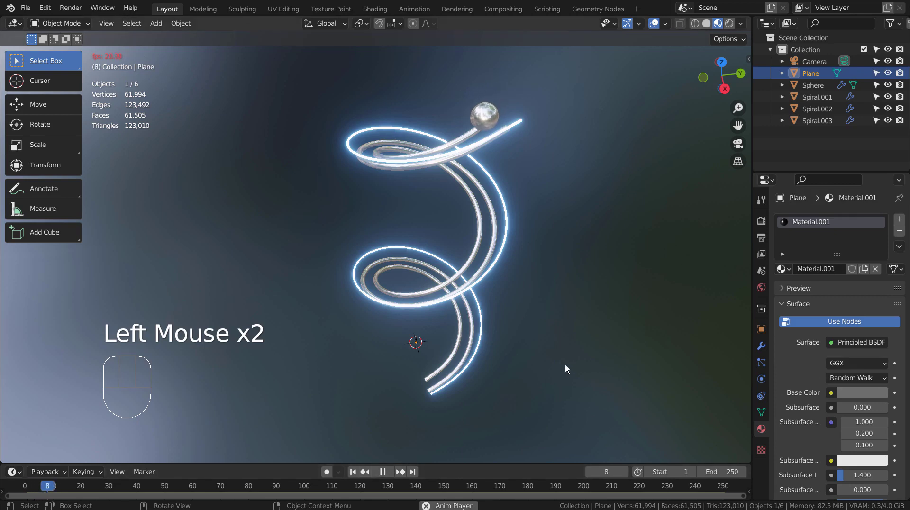